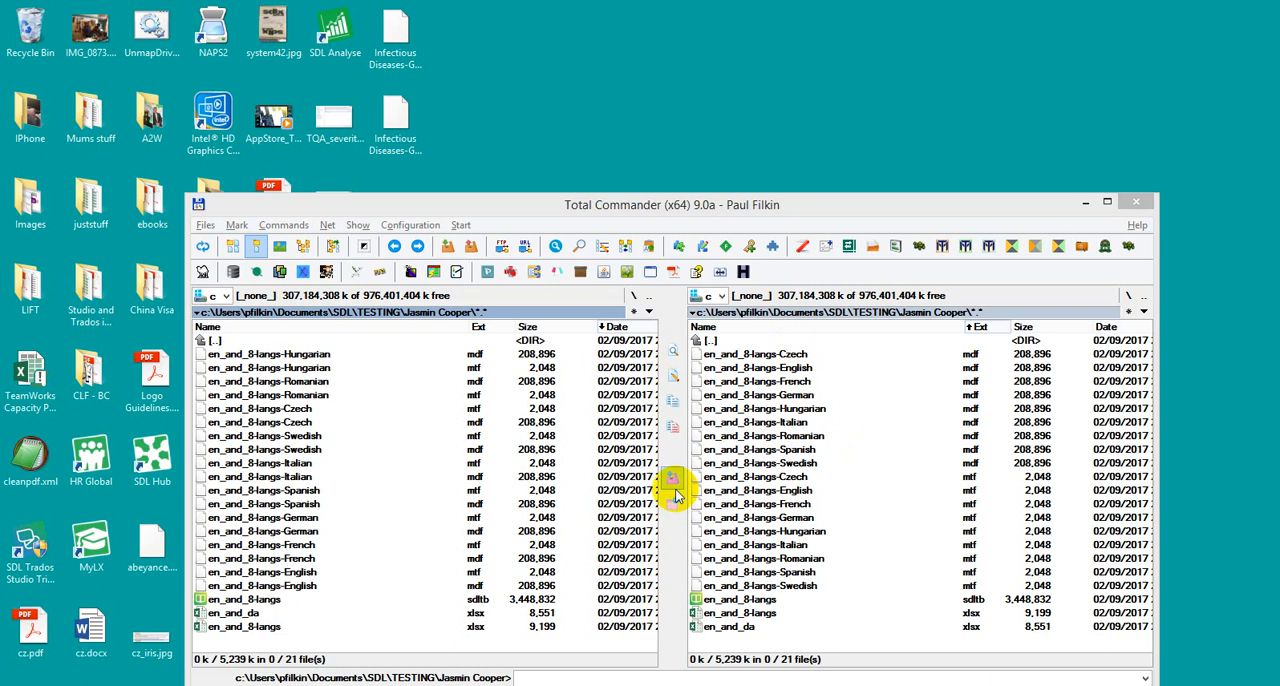
Step: Open the en_and_8-langs.sdltb termbase in MultiTerm and display its definition under termbase management
double_click(243, 598)
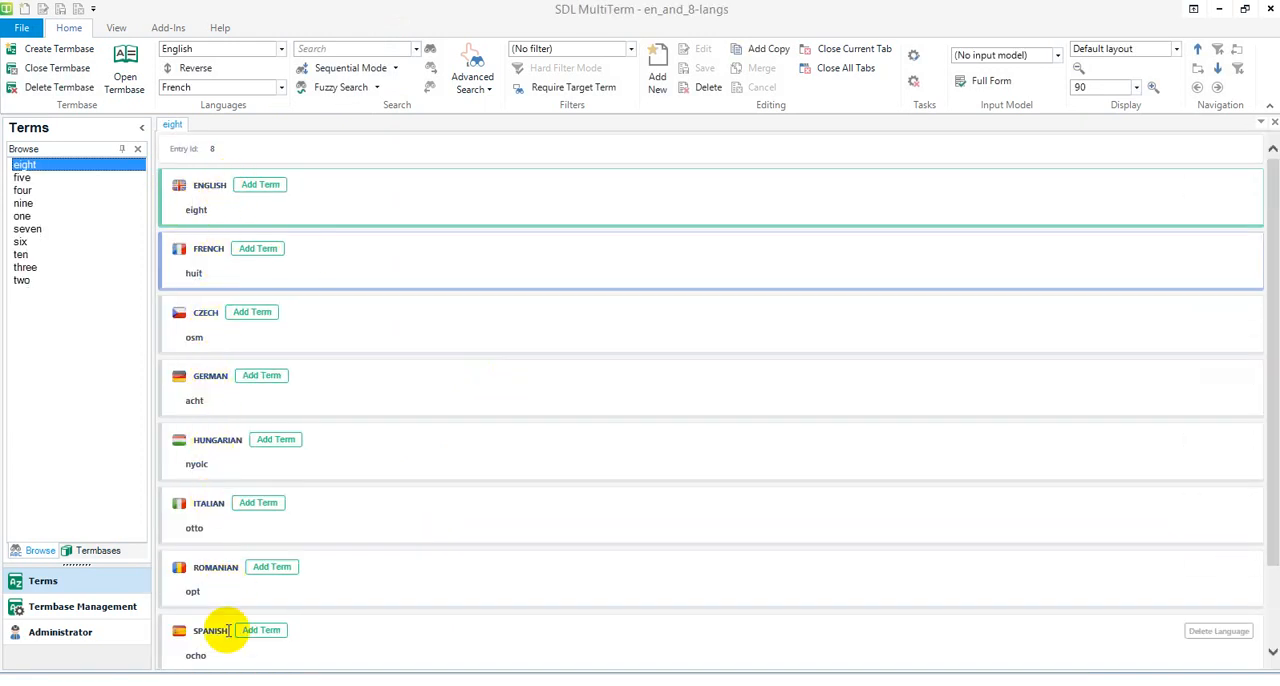
left_click_drag(1270, 487, 1261, 594)
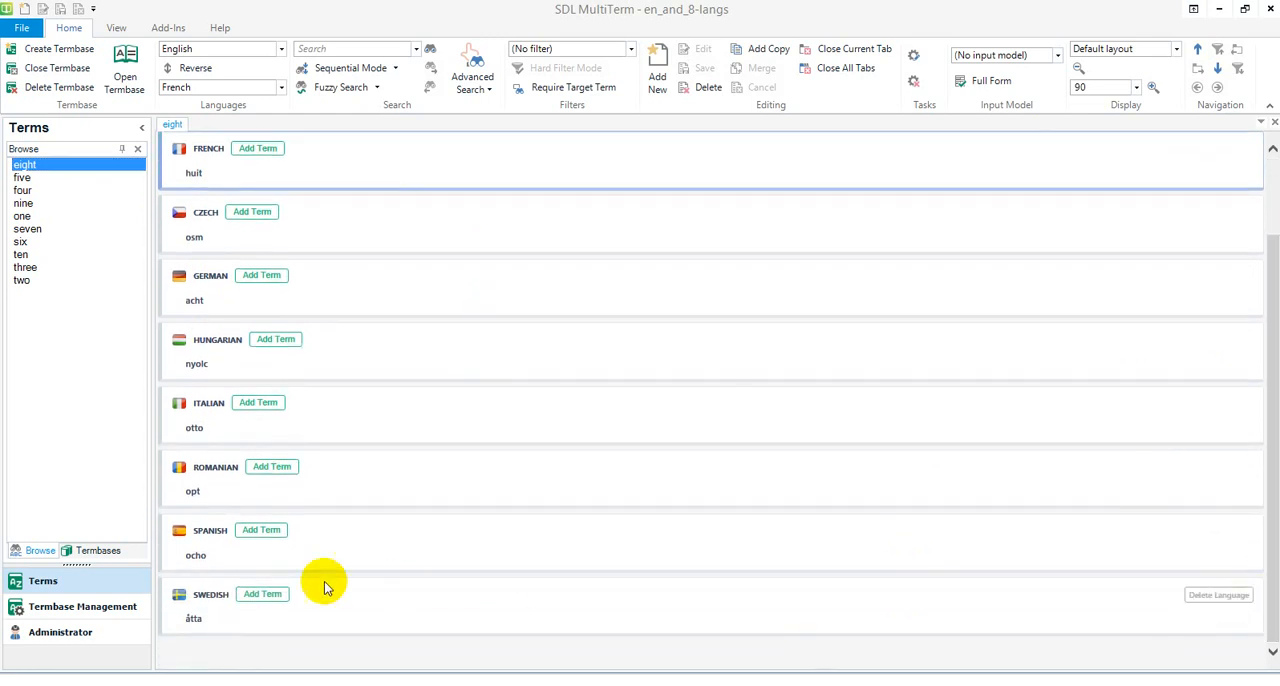
left_click(85, 606)
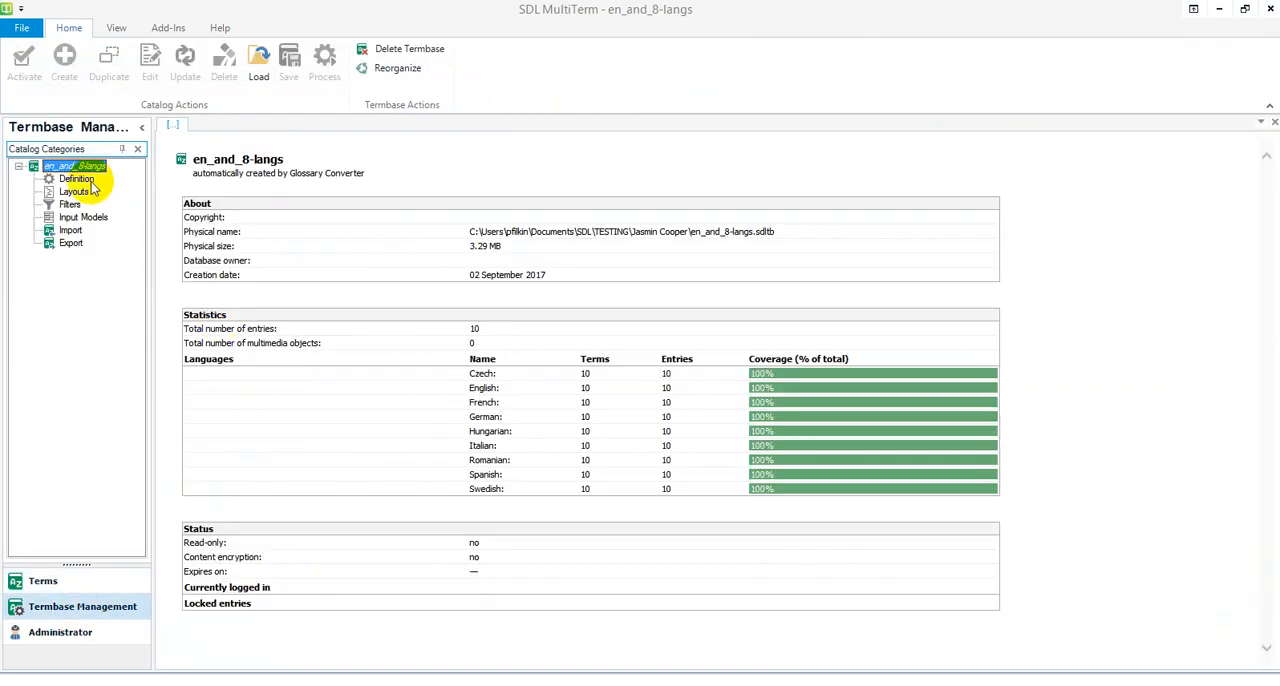
left_click(77, 179)
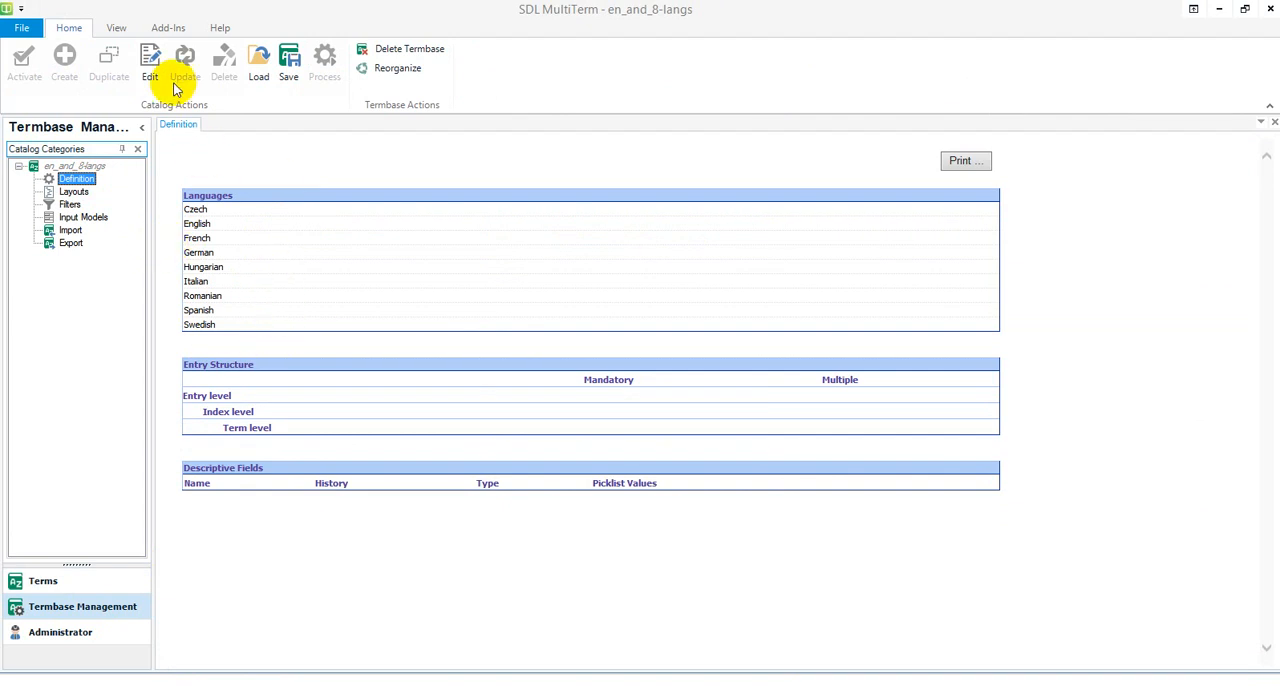
Step: Edit the termbase definition and add Danish to the selected language fields in the Termbase Wizard
left_click(152, 62)
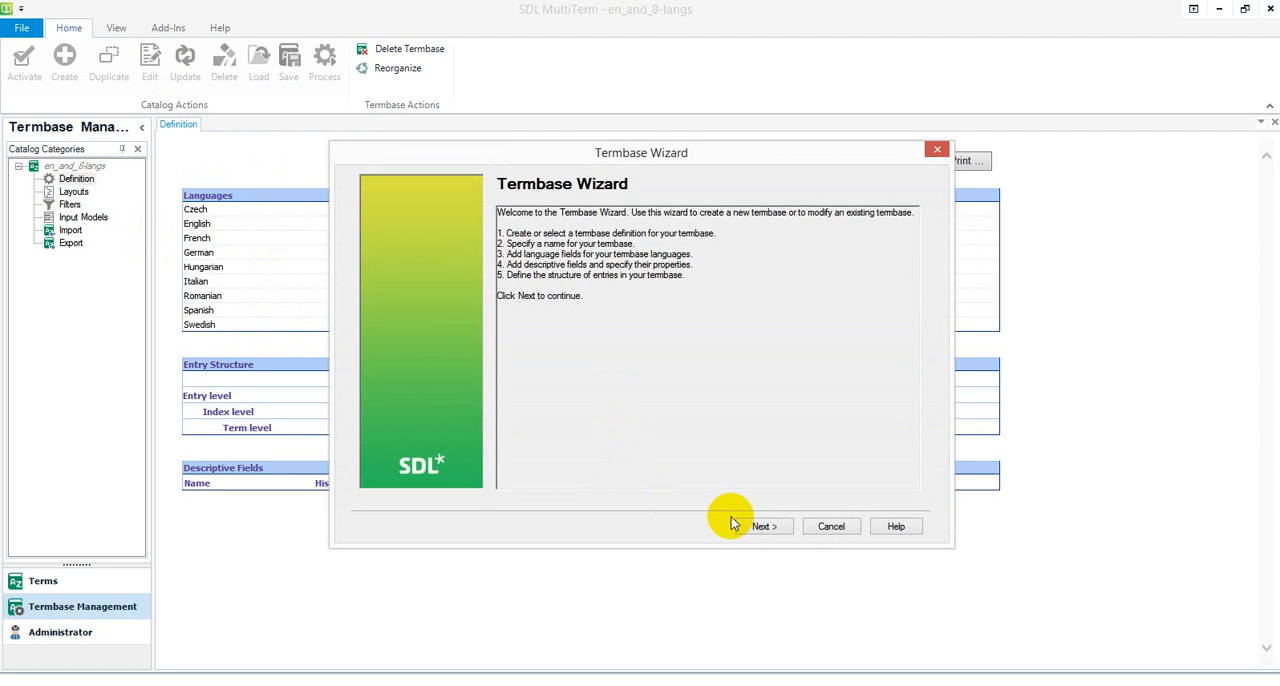
left_click(763, 527)
left_click(763, 527)
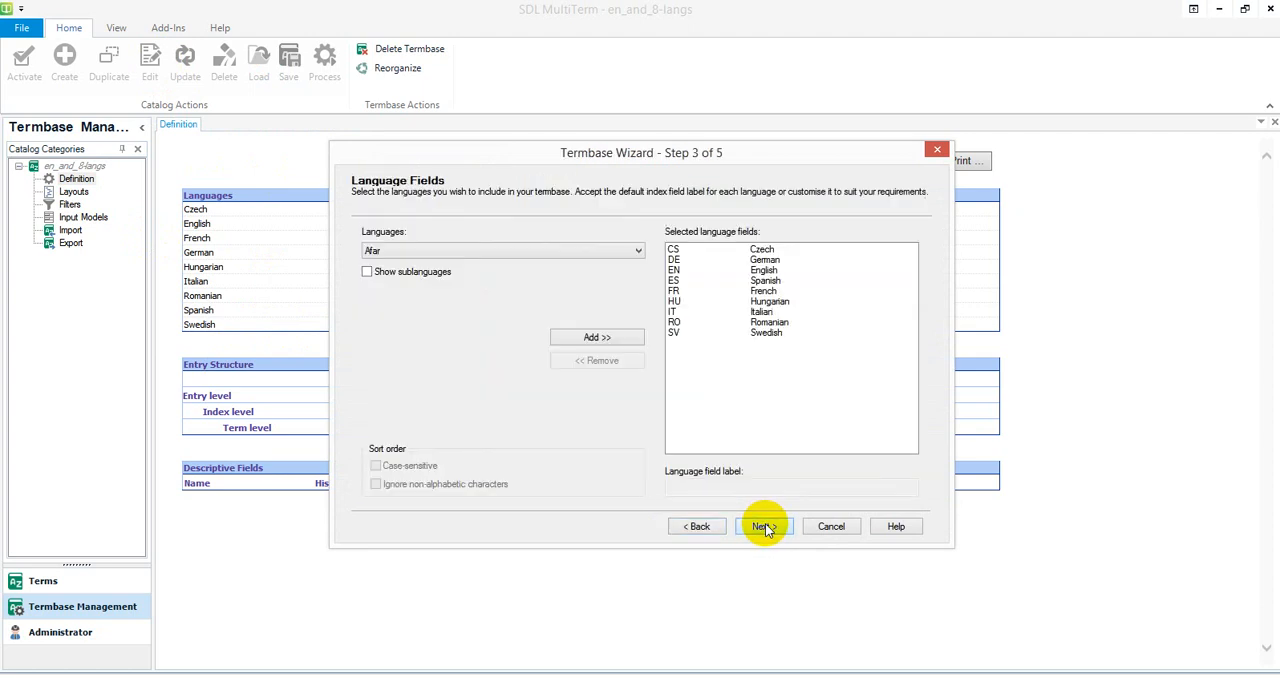
left_click(428, 250)
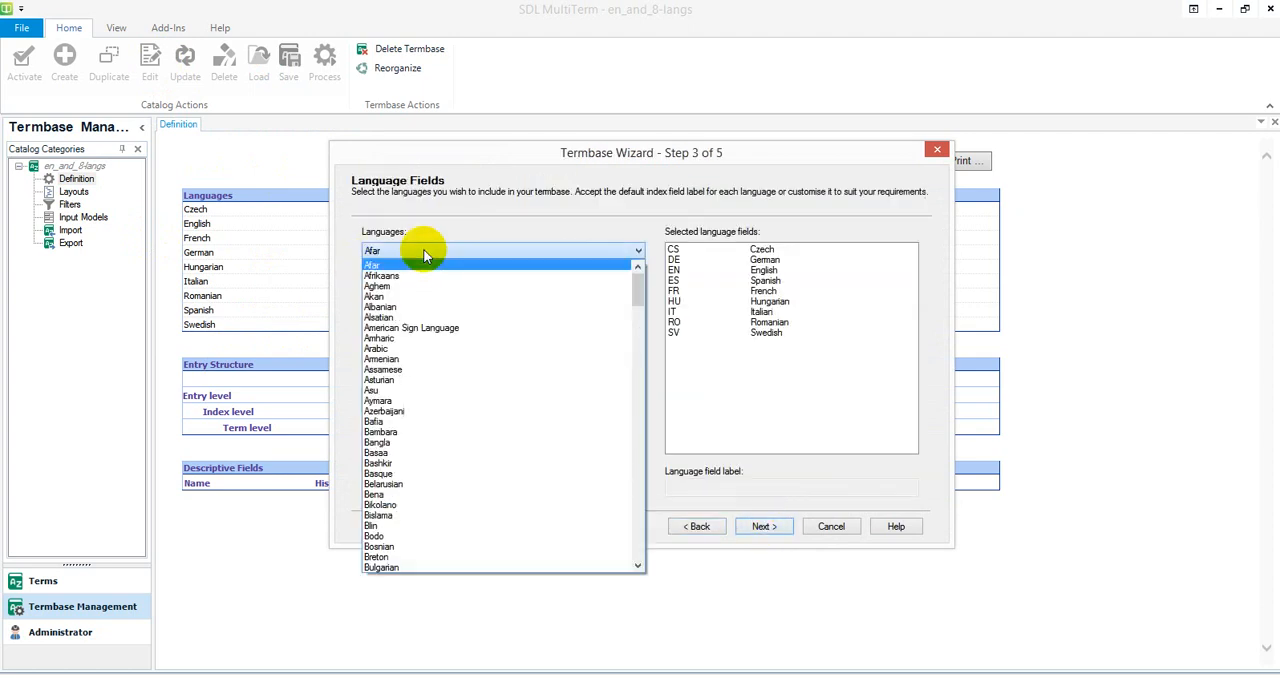
key("d")
left_click(386, 568)
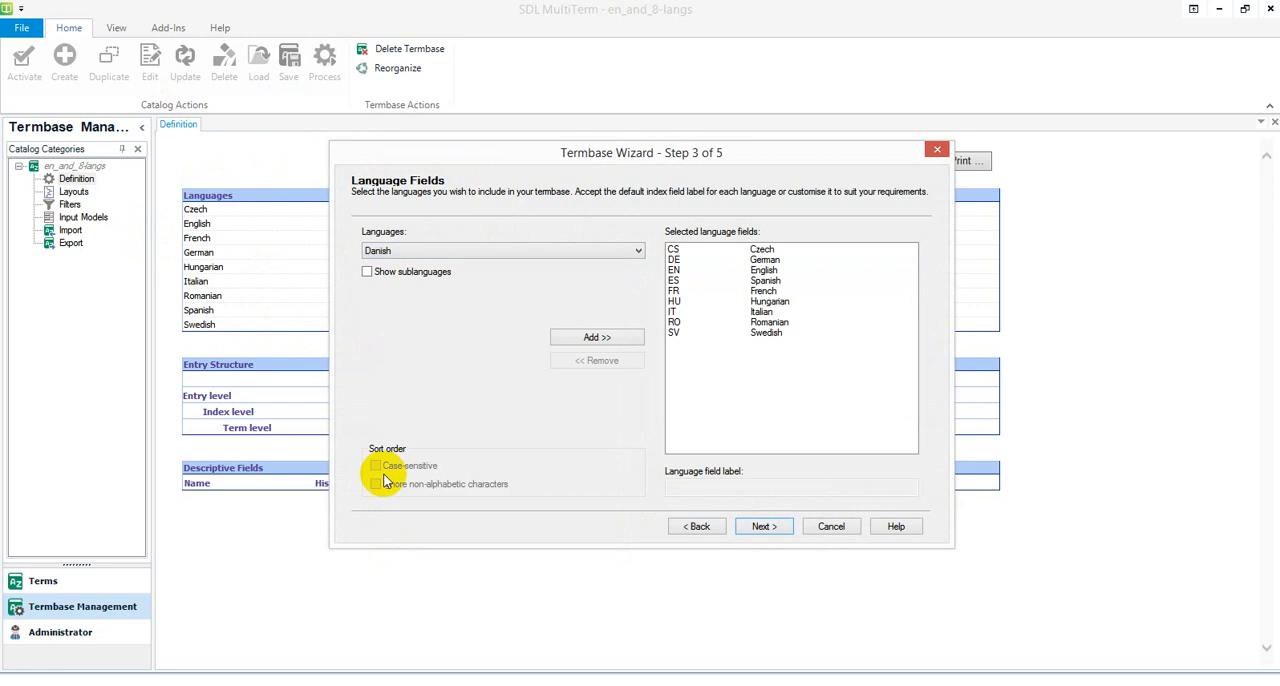
left_click(588, 337)
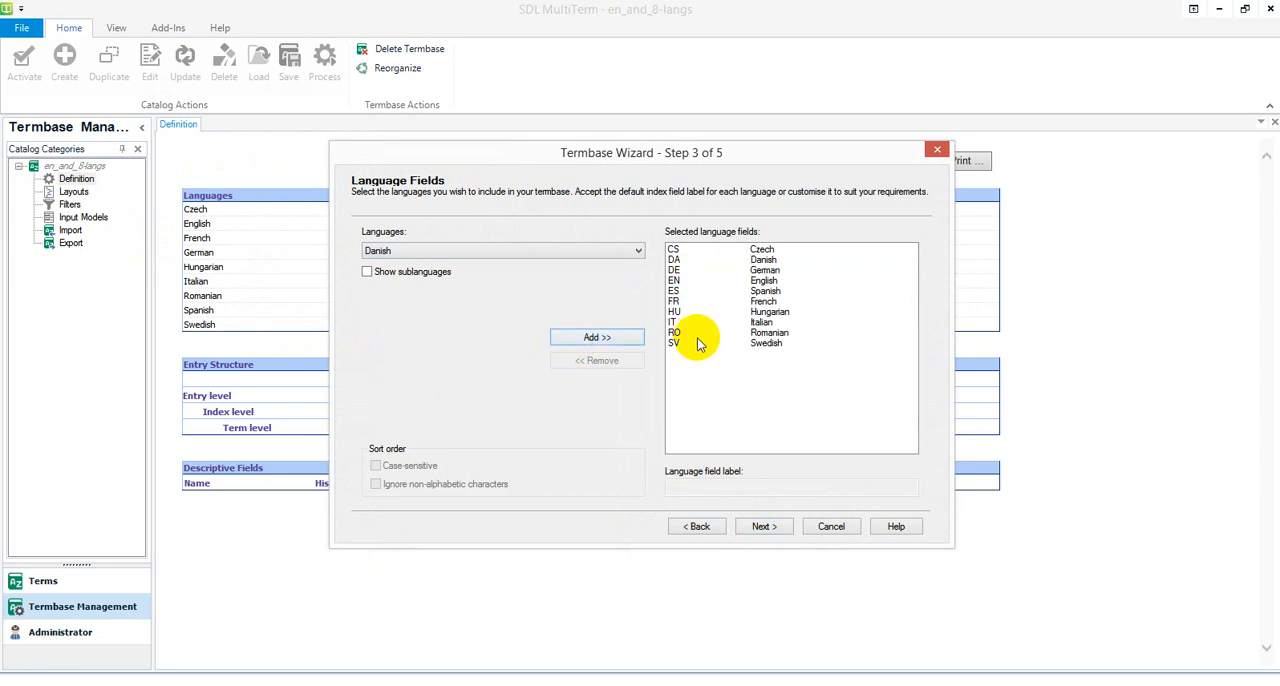
Step: Complete the Termbase Wizard, accepting the reload of the termbase list, and close MultiTerm
left_click(786, 527)
left_click(780, 528)
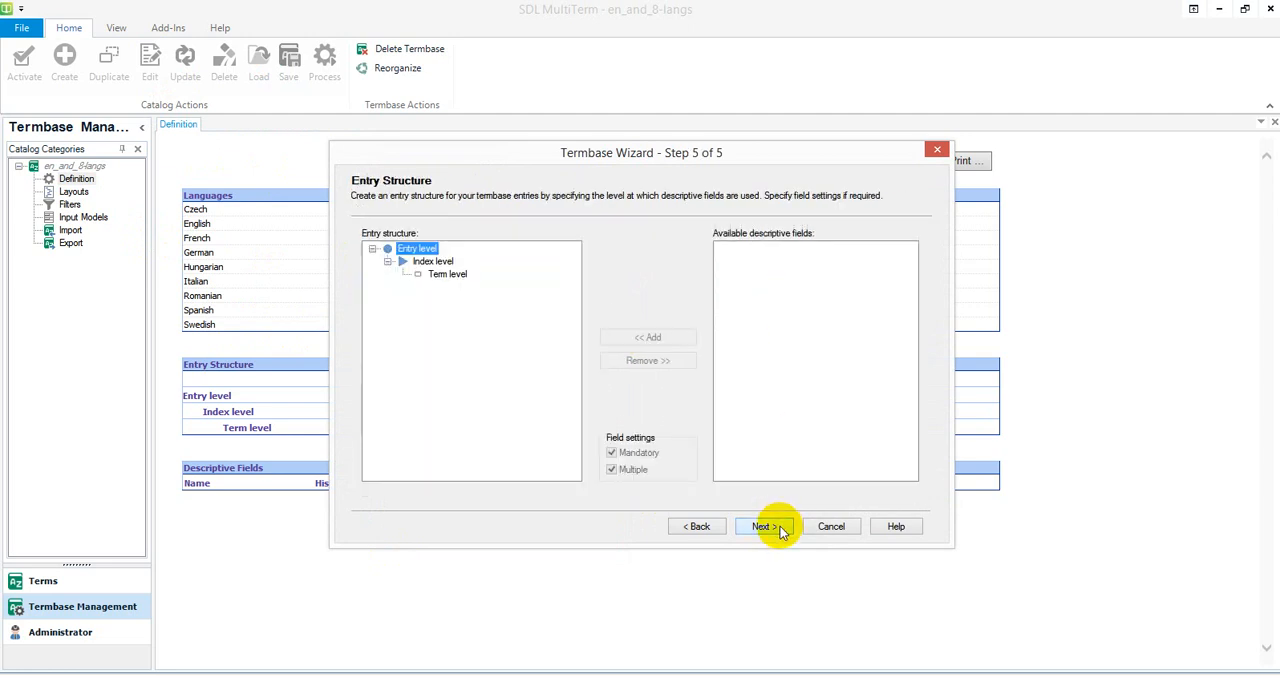
left_click(777, 525)
left_click(770, 525)
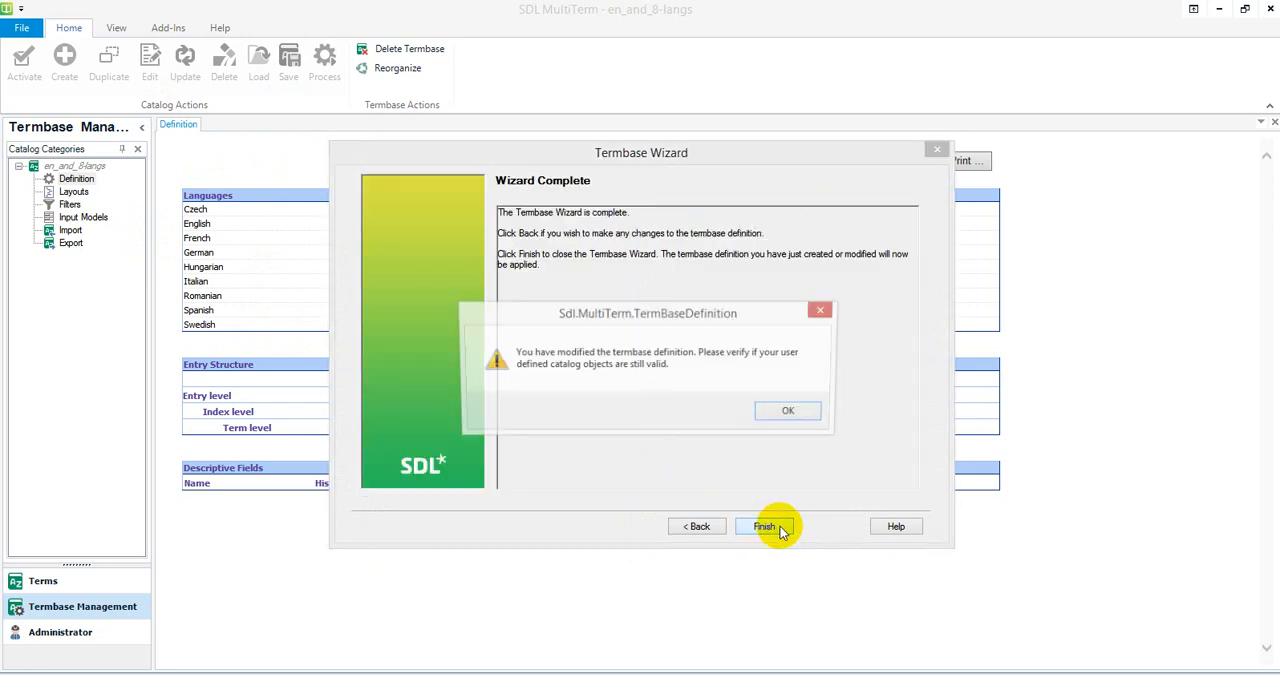
left_click(783, 413)
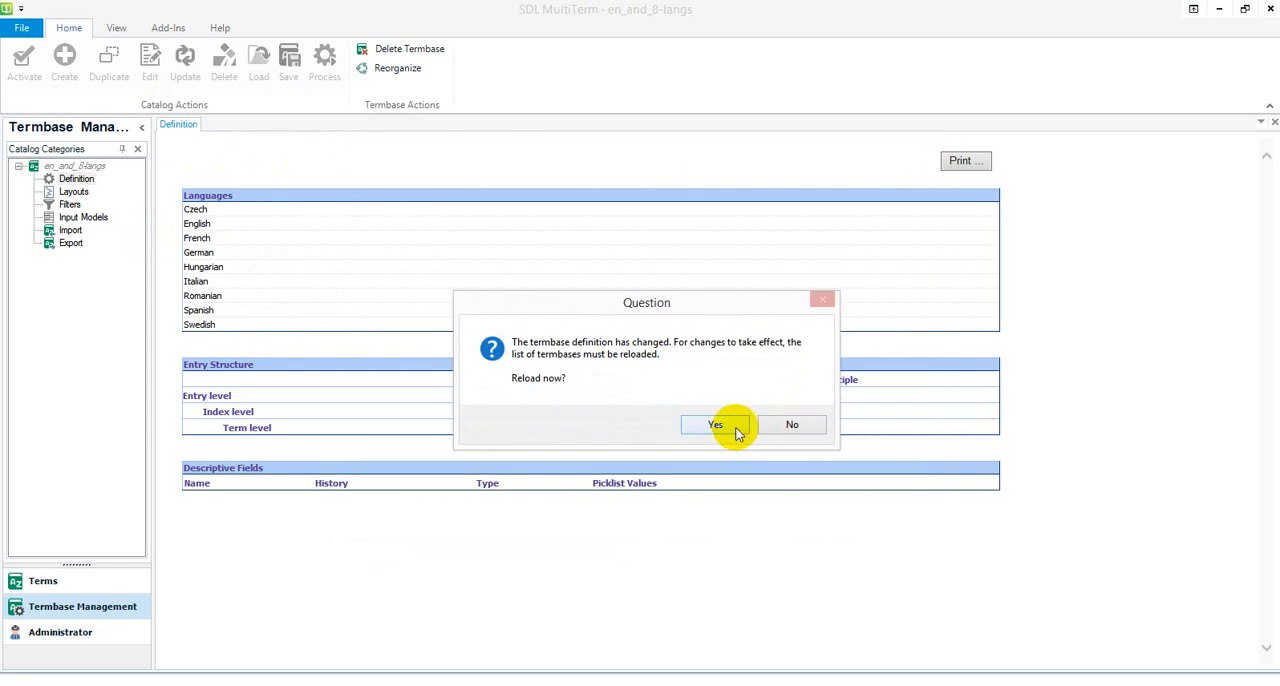
left_click(728, 428)
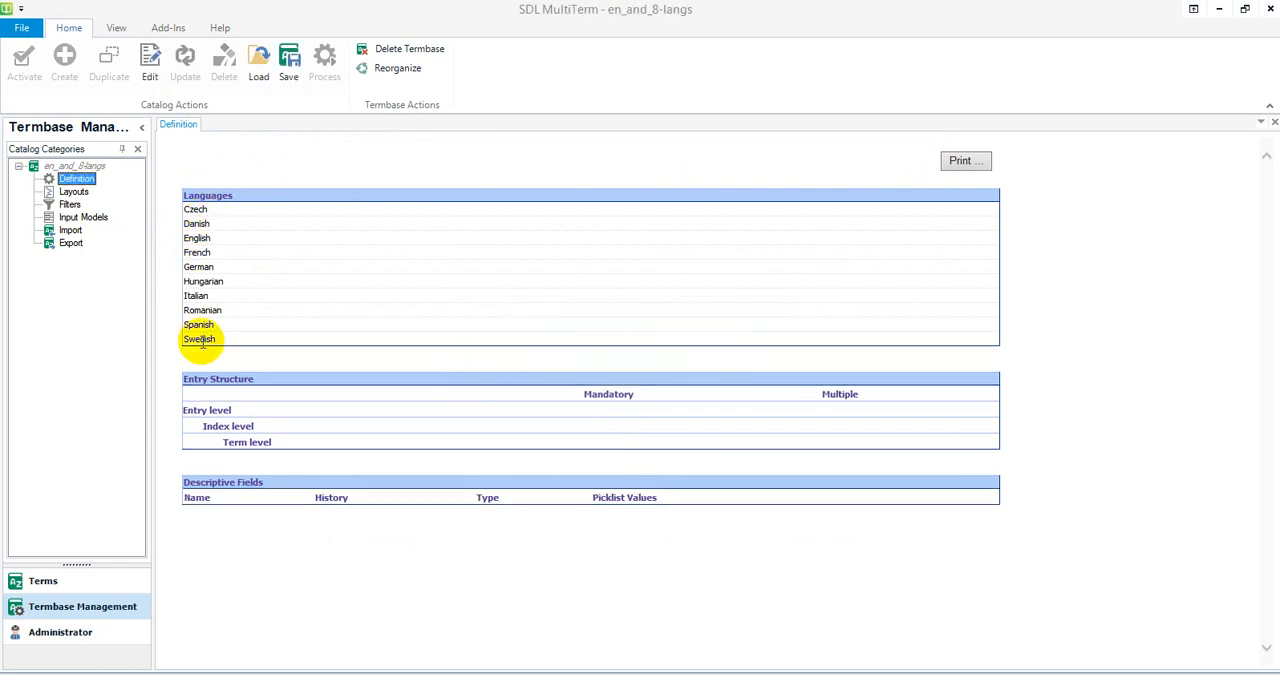
left_click(1270, 9)
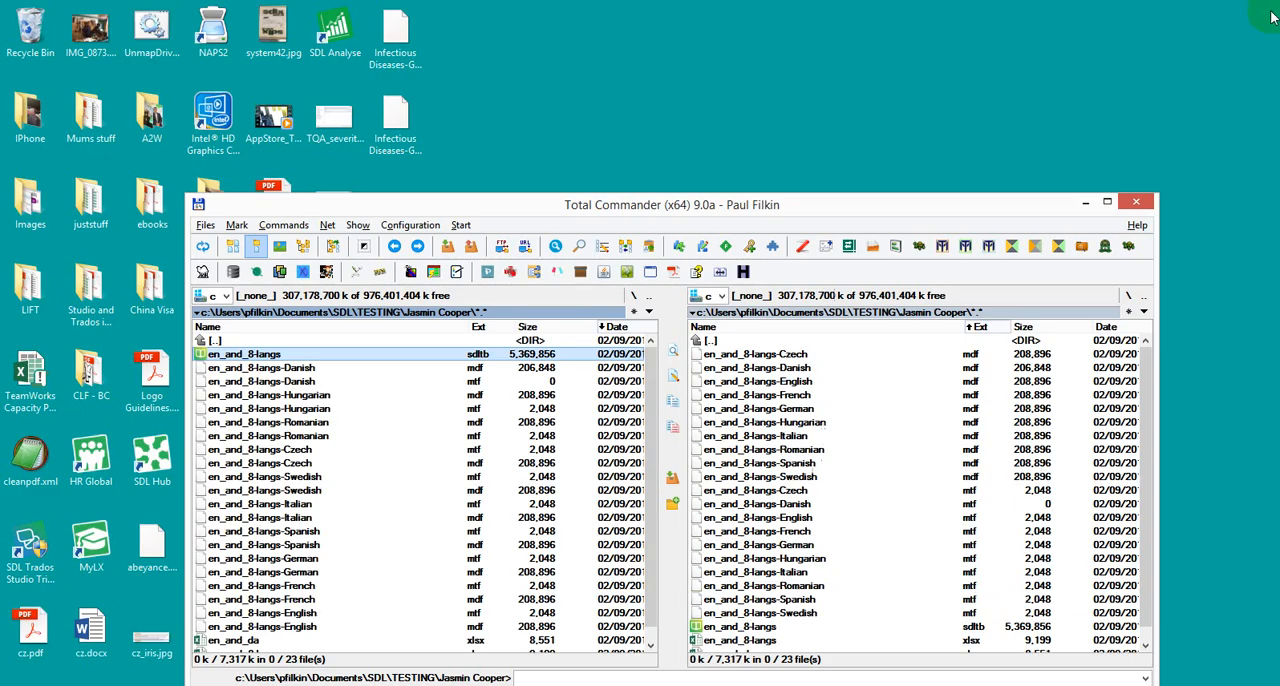
Step: Open en_and_da.xlsx in Excel to examine its English and Danish terms, including the last two rows, and close the workbook
left_click(424, 425)
scroll(424, 428, "down", 1)
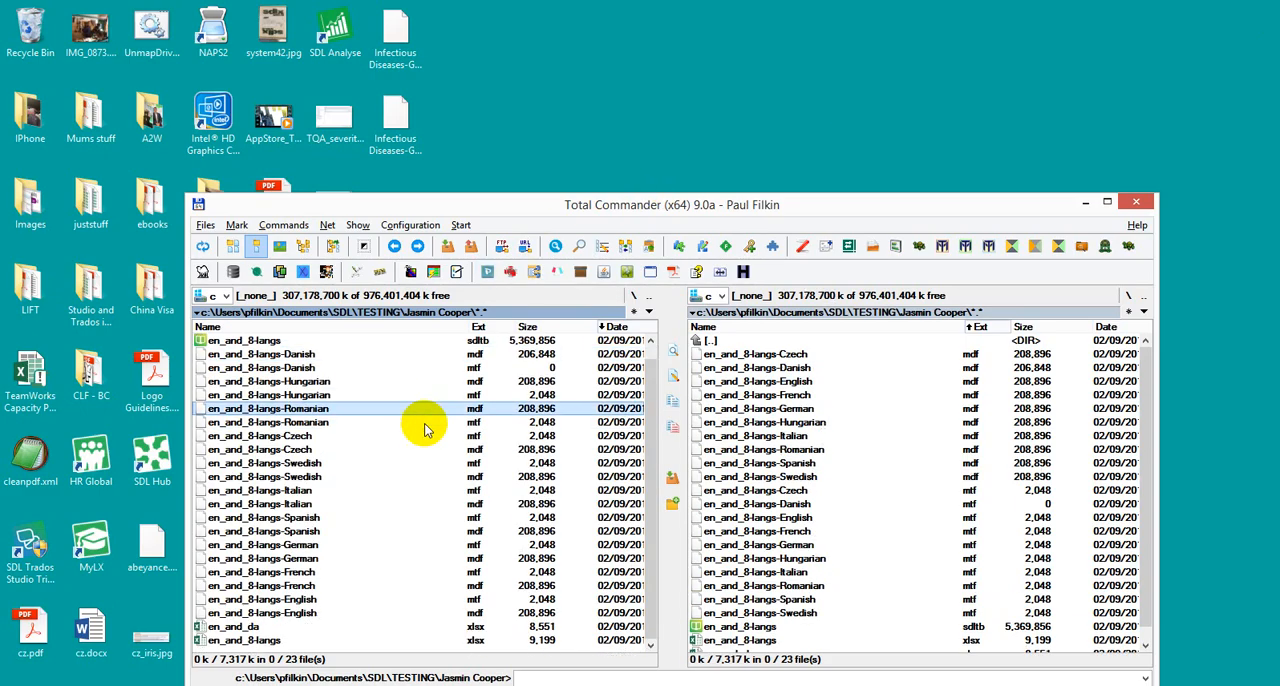
left_click(228, 626)
key("Return")
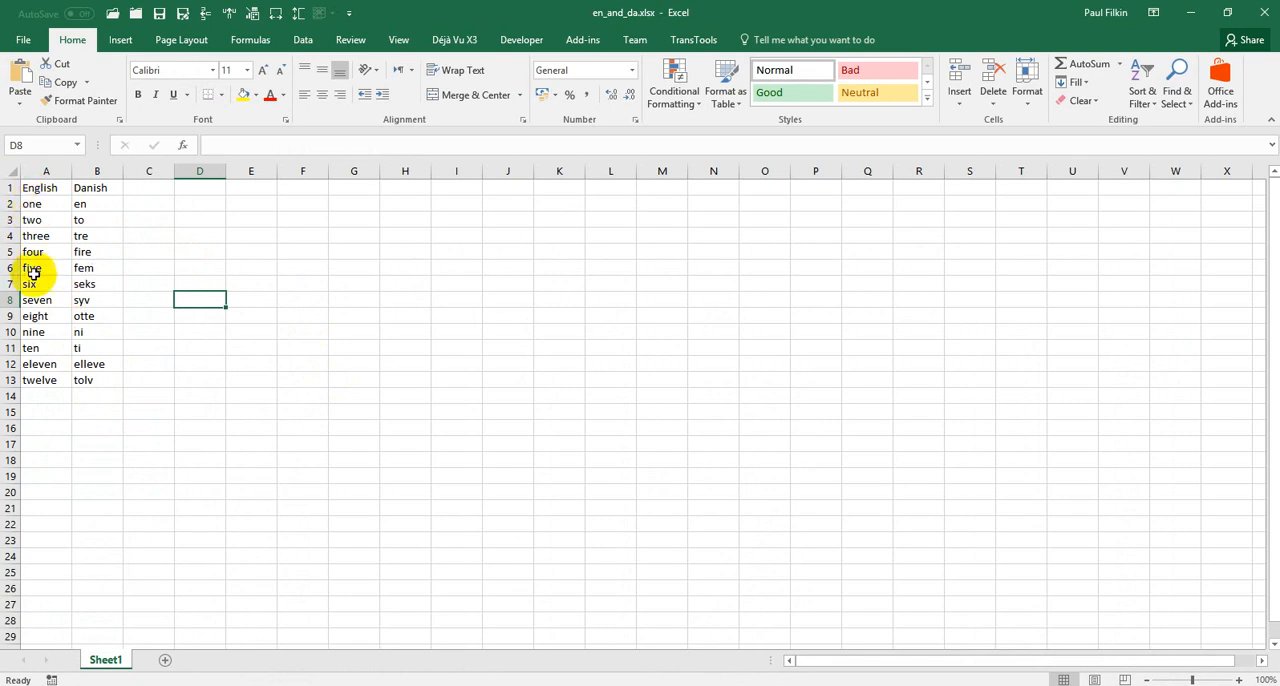
left_click(40, 348)
left_click_drag(49, 365, 100, 382)
left_click(148, 315)
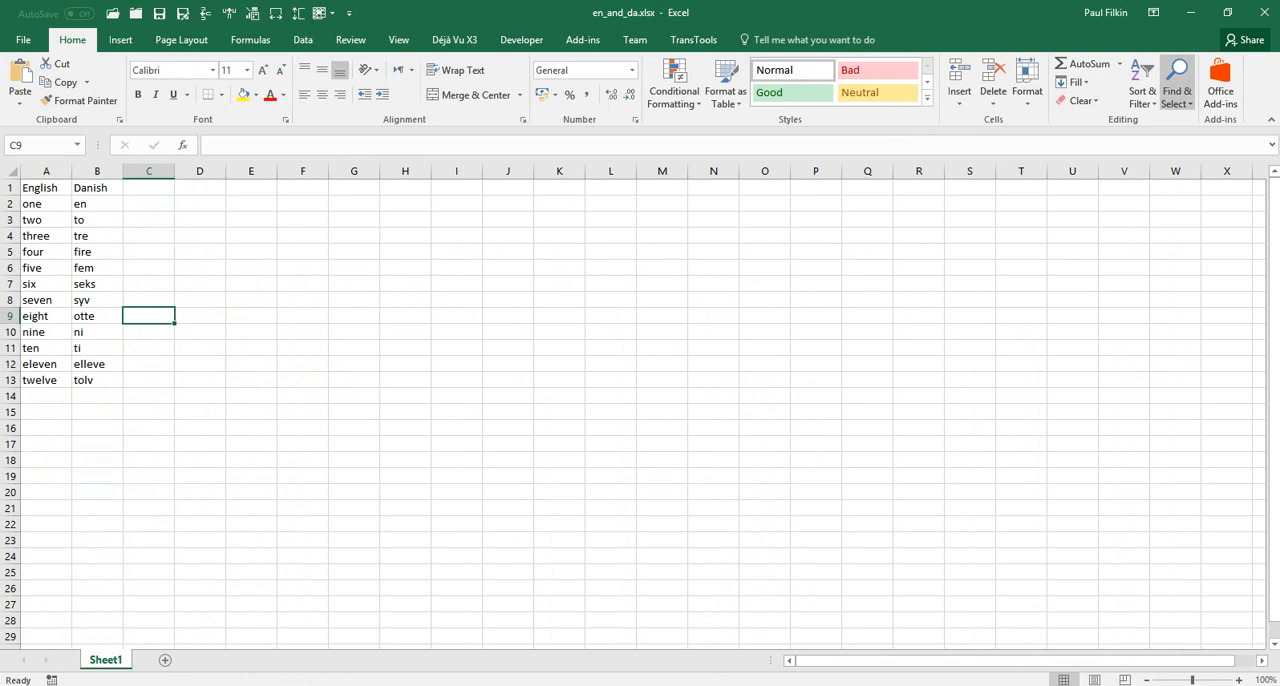
left_click(1262, 14)
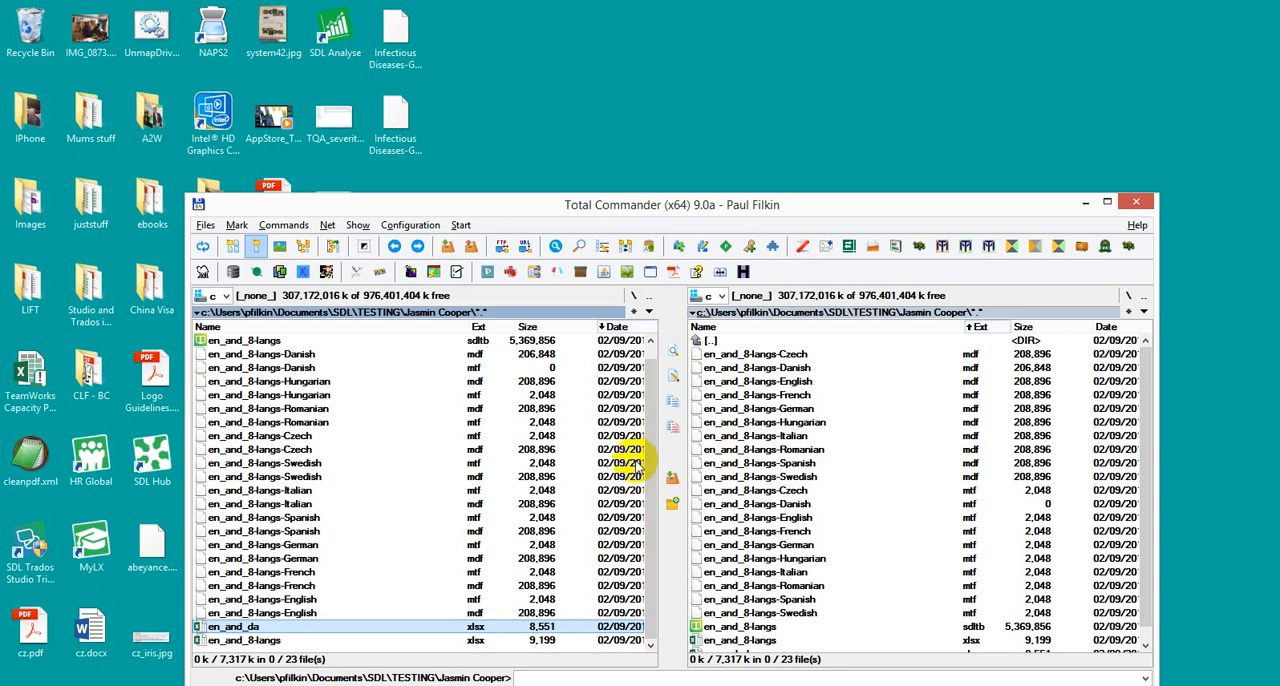
Step: Start Glossary Converter and have its general settings use the MultiTerm Termbase output format for any input format
left_click(846, 248)
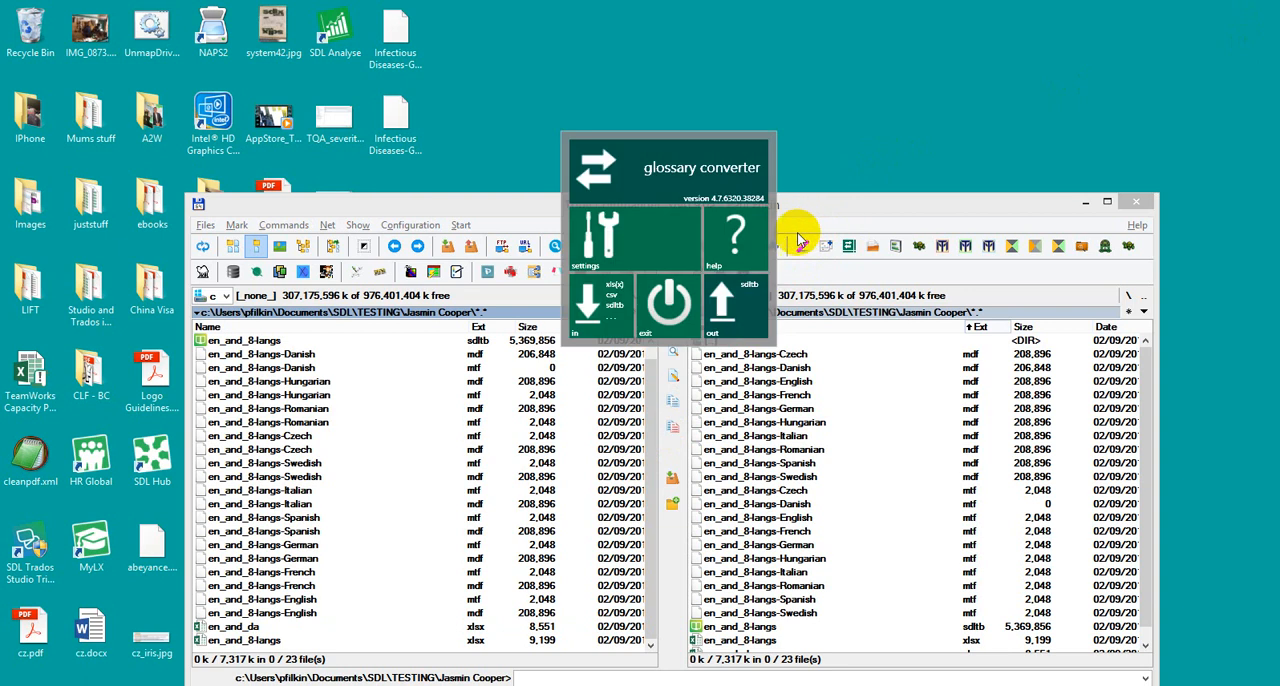
left_click(610, 238)
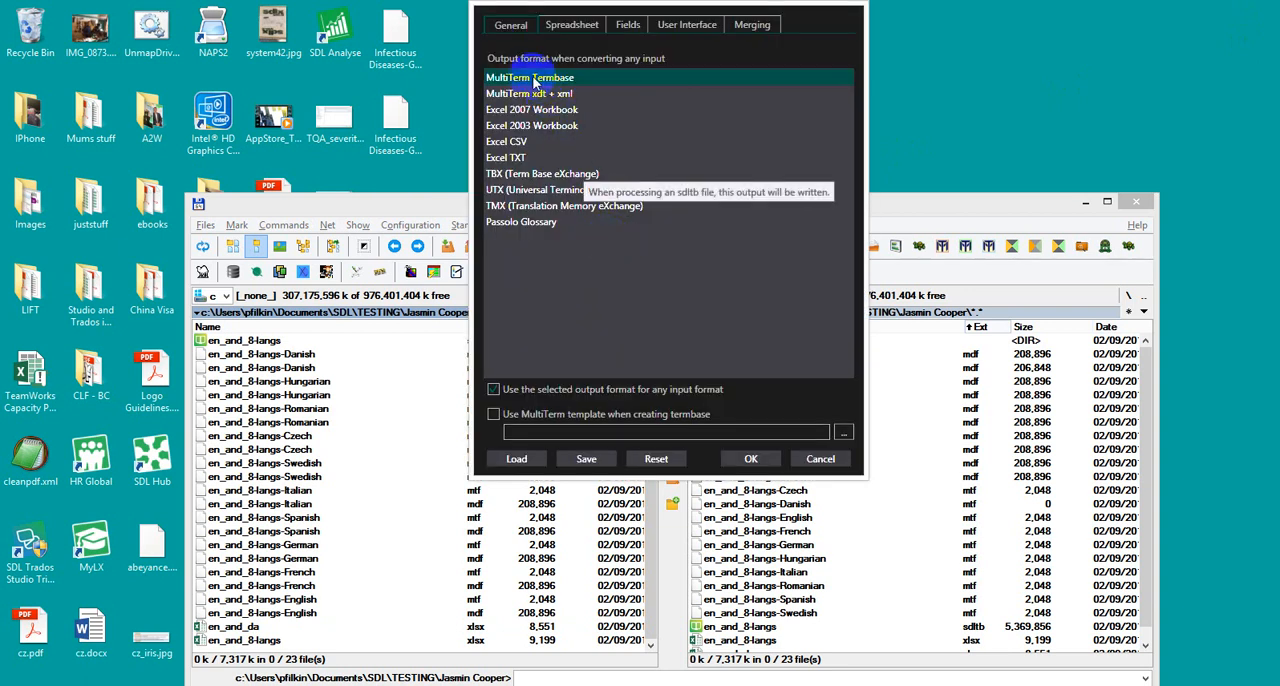
left_click(494, 390)
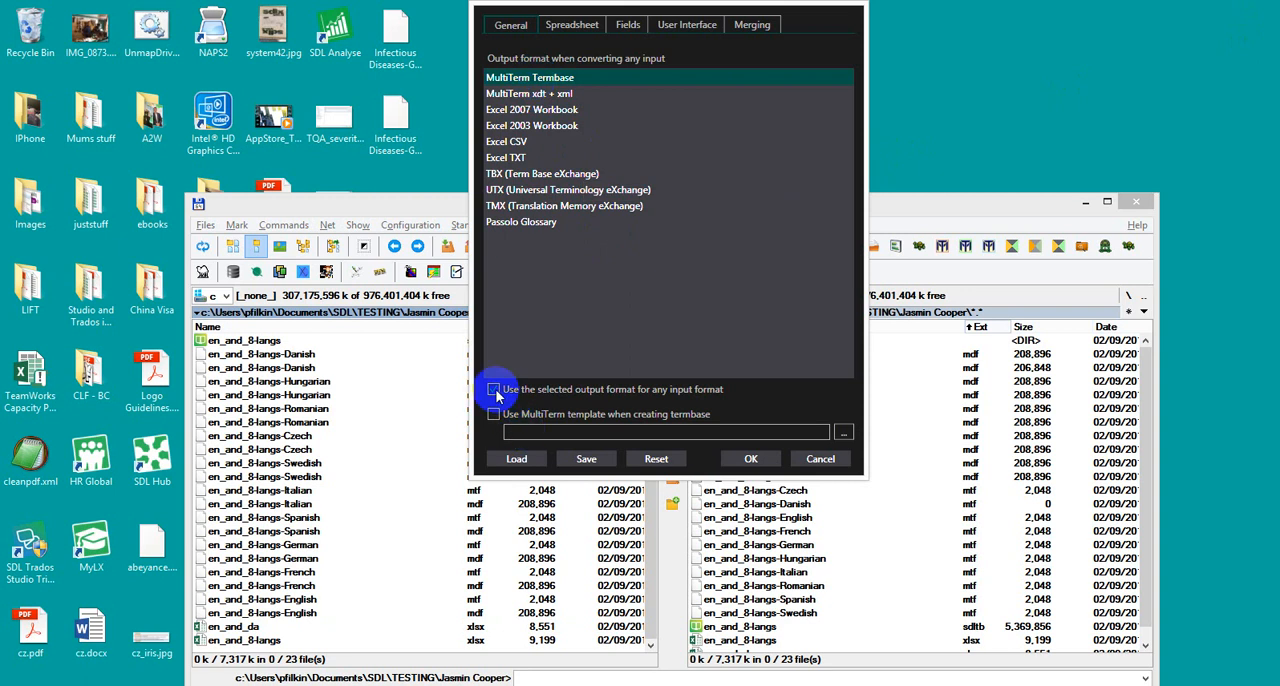
left_click(494, 390)
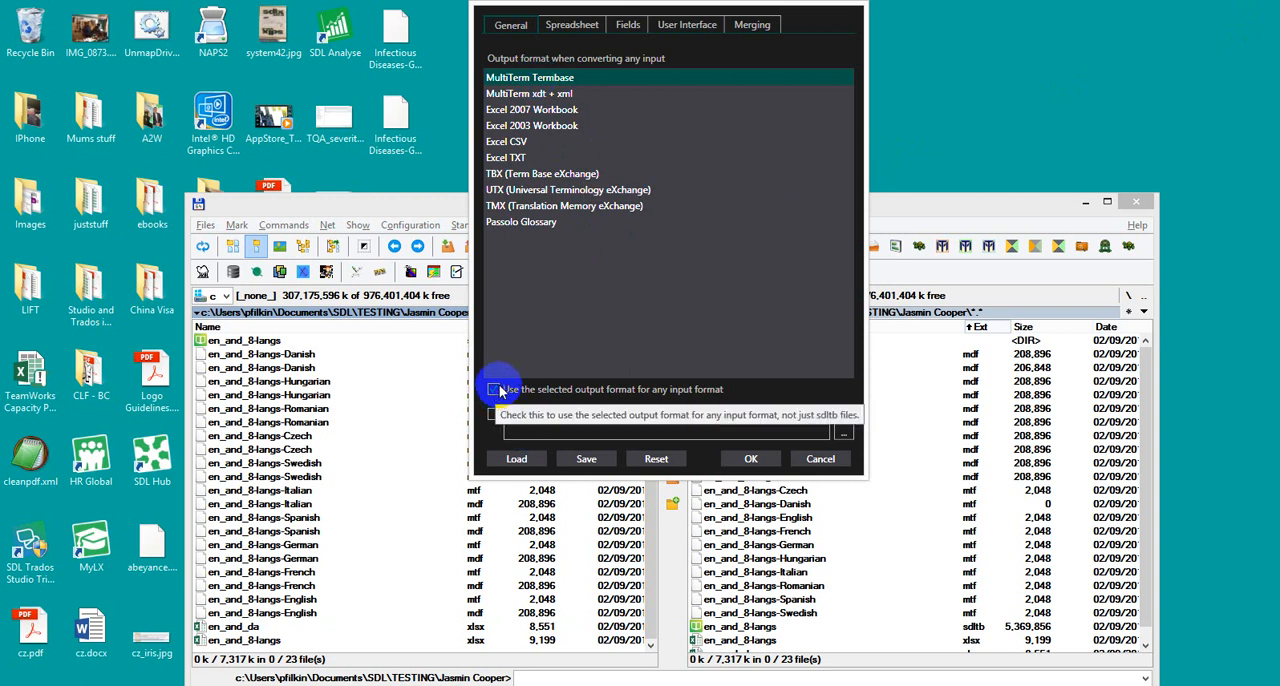
Step: Enable merging of files with en_and_8-langs.sdltb as the master termbase, enable Merge Languages, and apply the settings
left_click(765, 33)
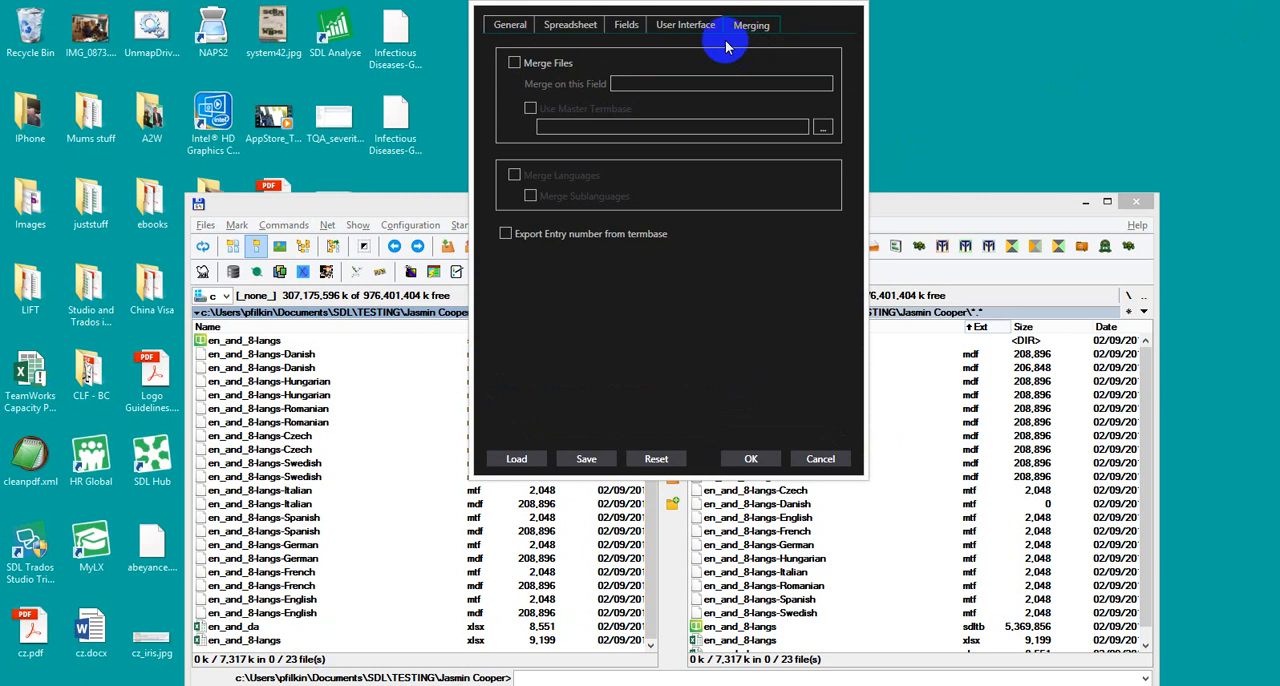
left_click(515, 64)
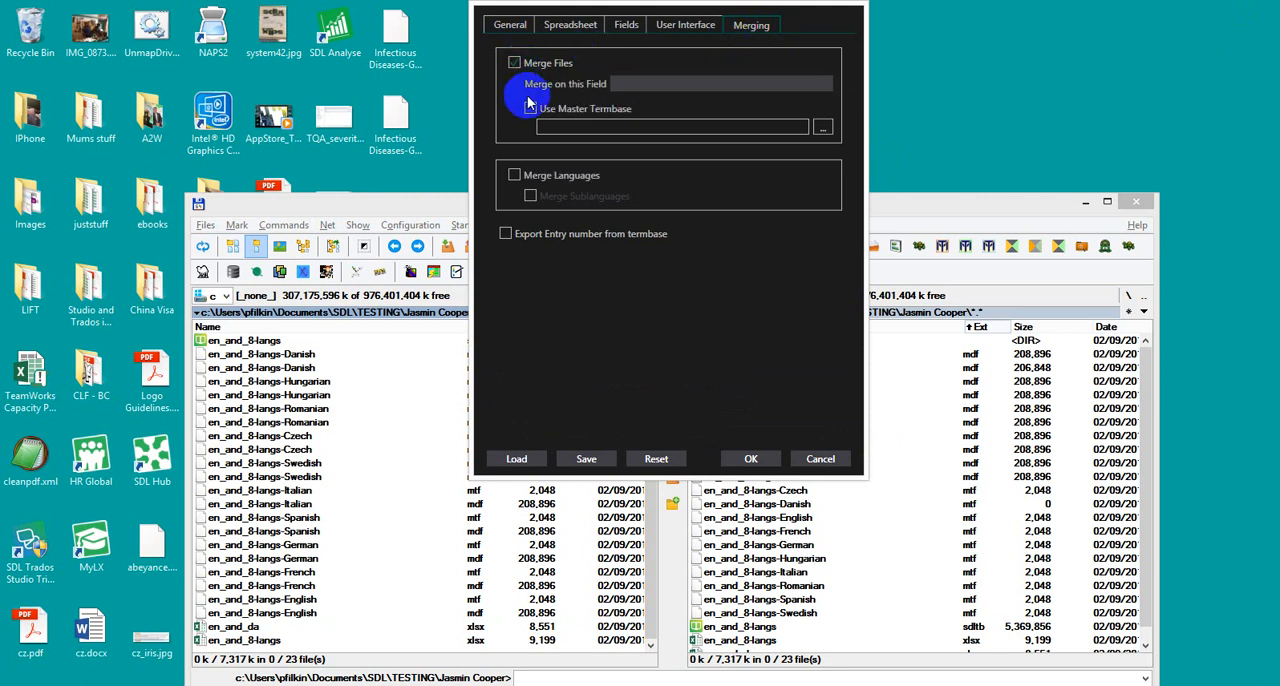
left_click(532, 108)
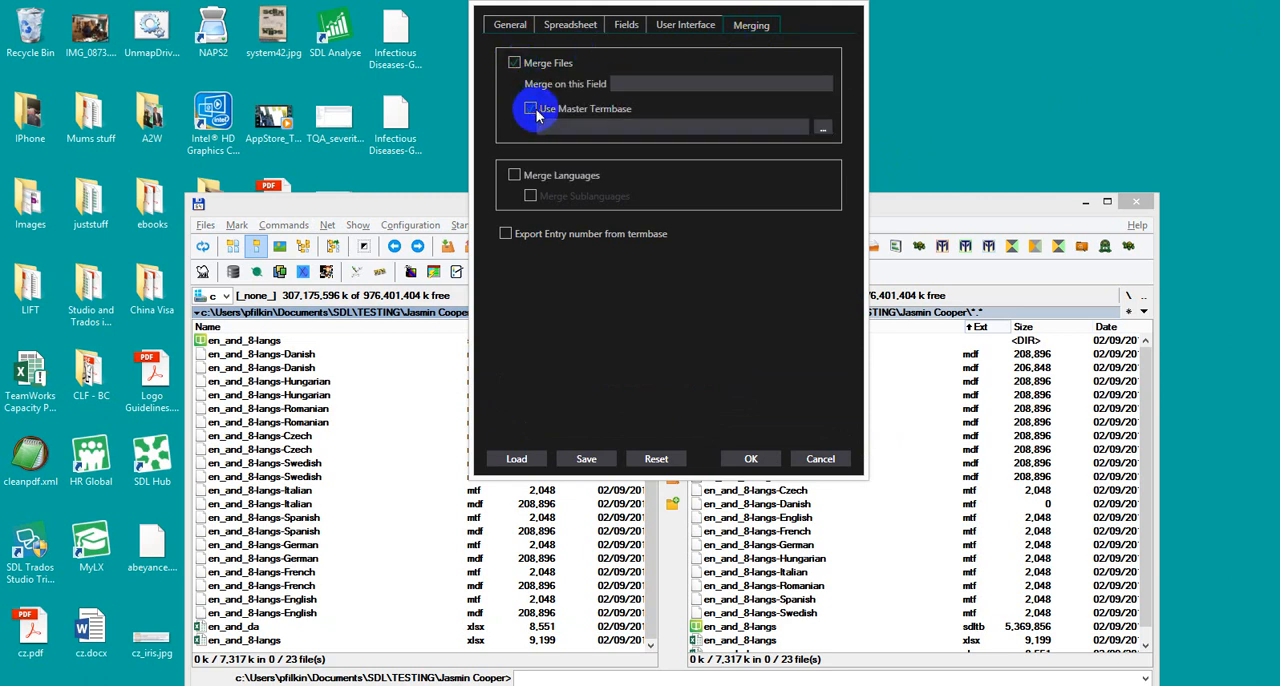
left_click(830, 130)
left_click(716, 118)
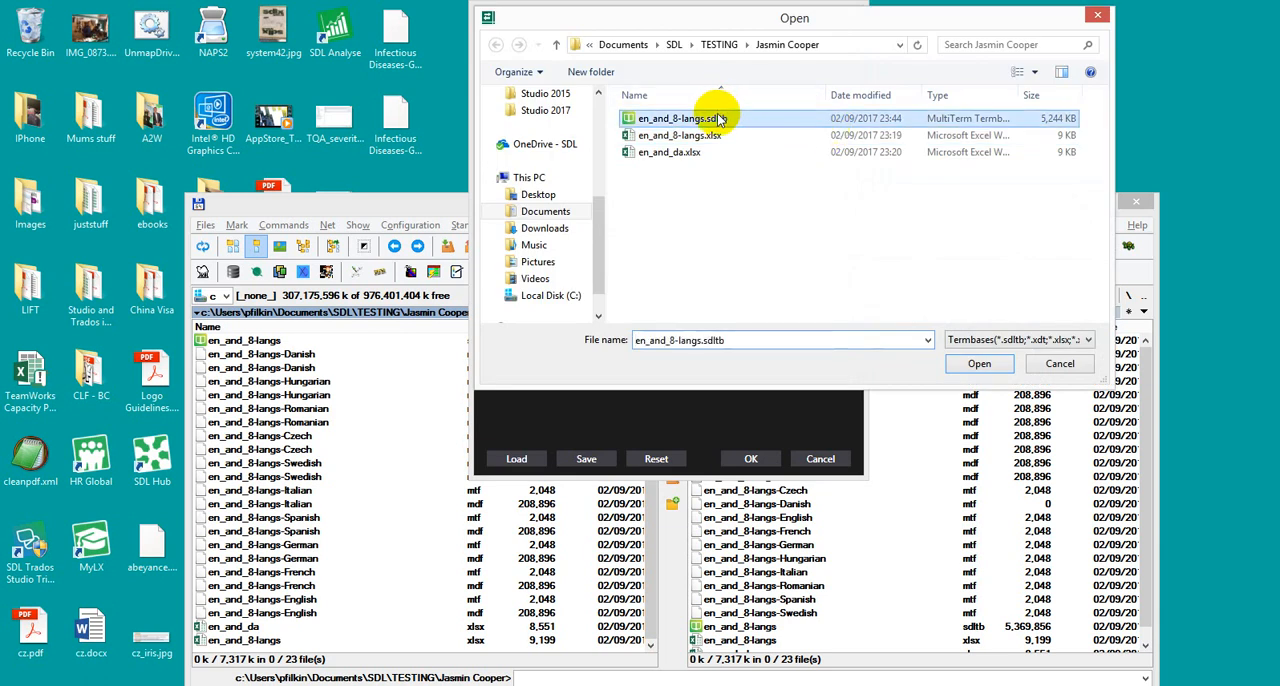
left_click(980, 366)
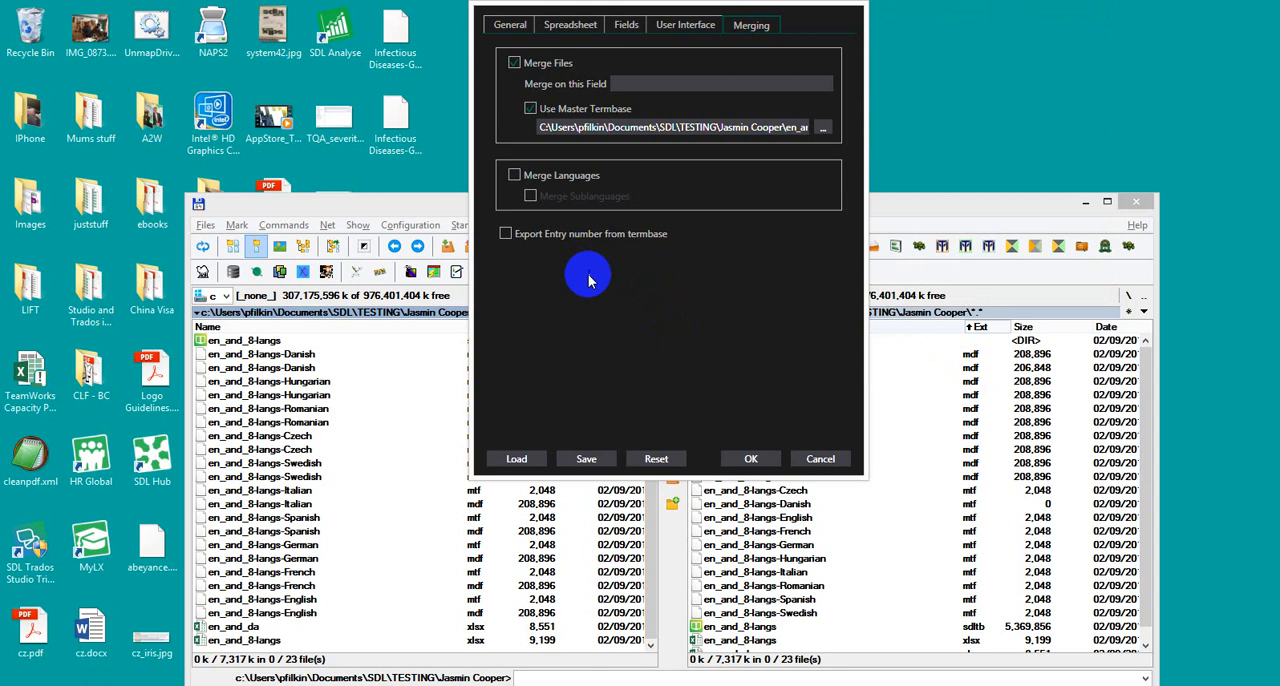
left_click(516, 176)
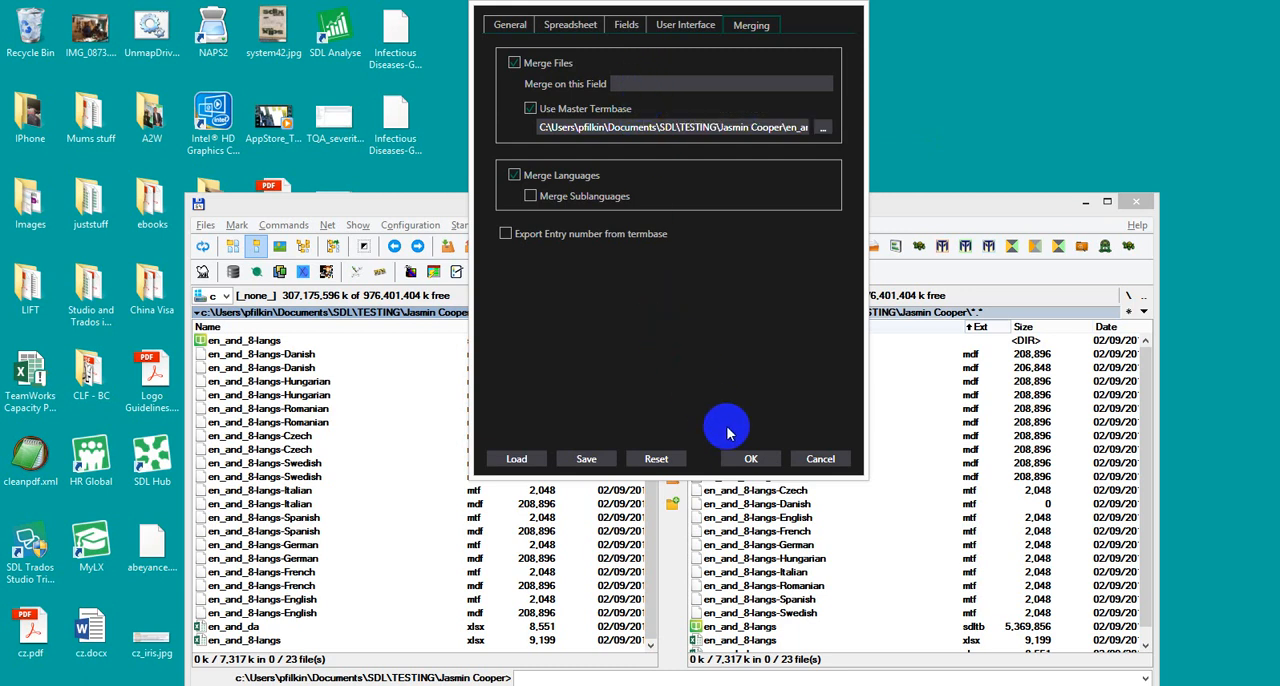
left_click(751, 459)
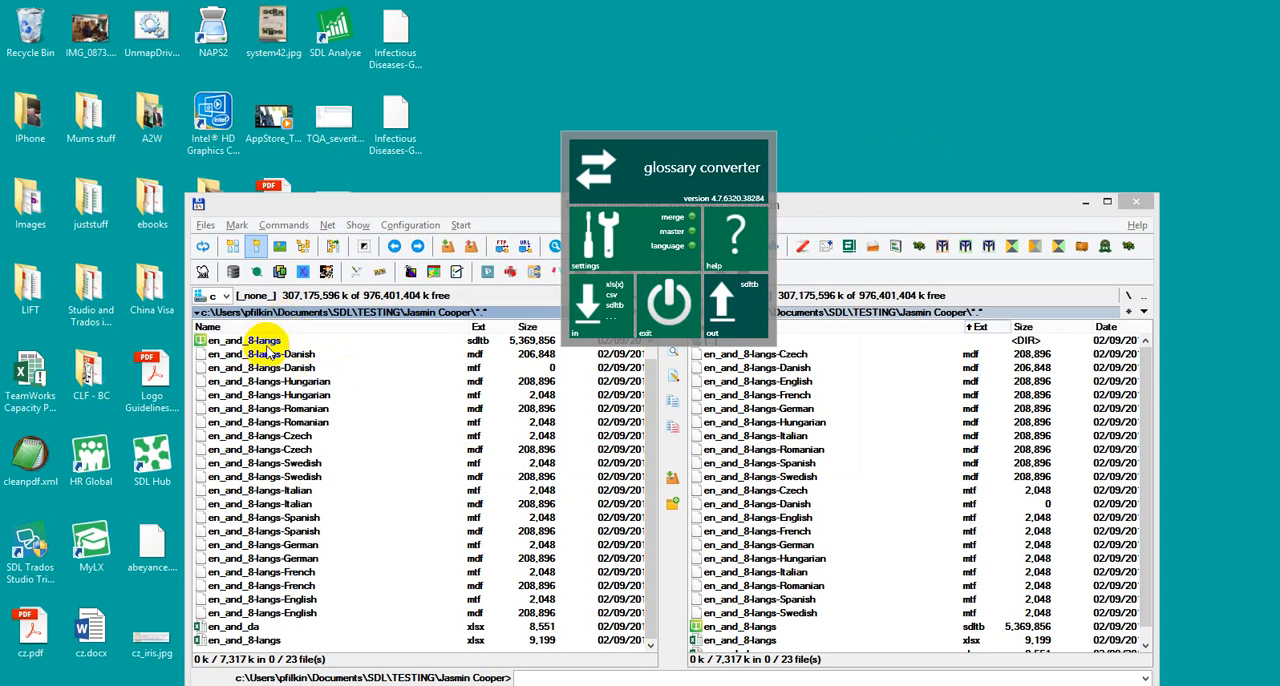
Step: Merge en_and_da.xlsx and en_and_8-langs.sdltb with Glossary Converter, accepting the synchronisation field, and exit the converter
left_click(252, 628)
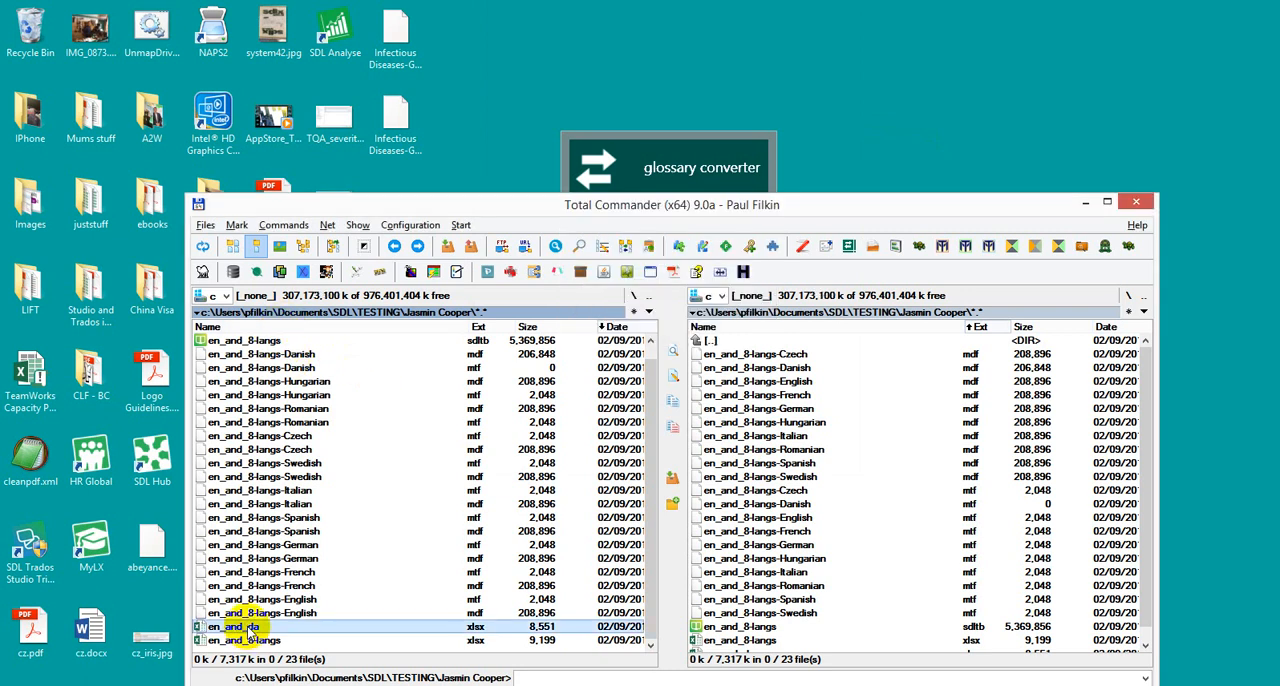
left_click(236, 342, "ctrl")
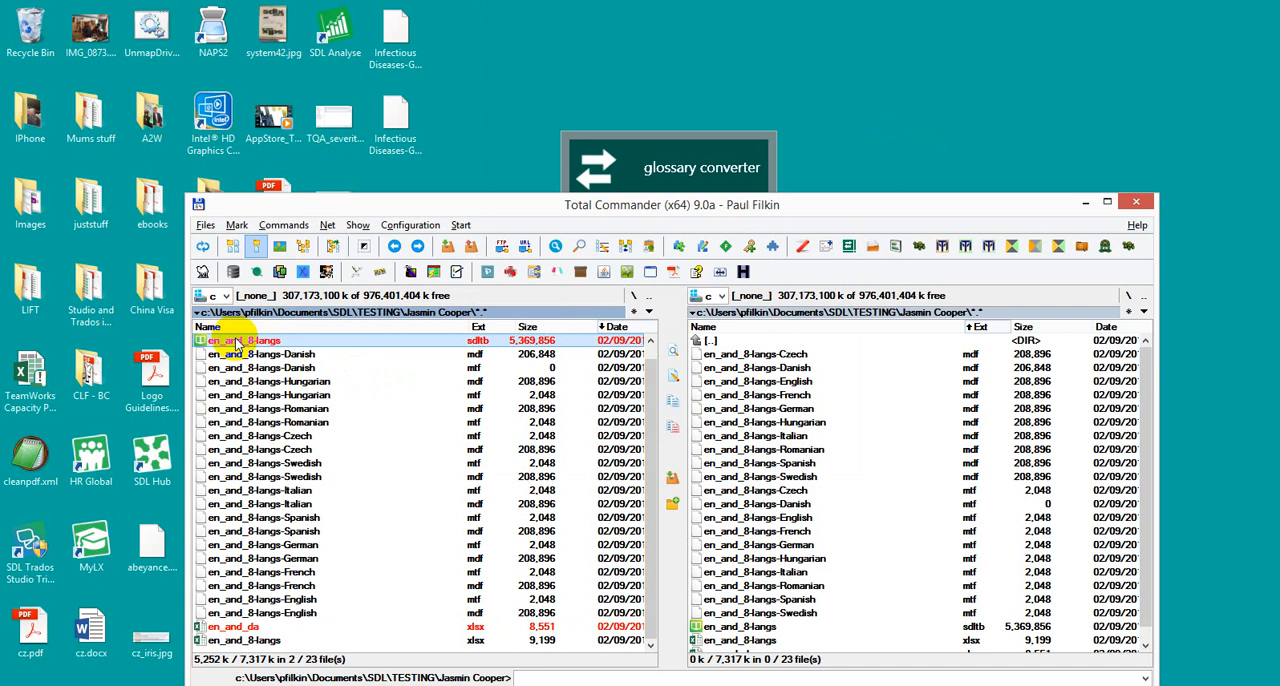
left_click_drag(236, 340, 600, 284)
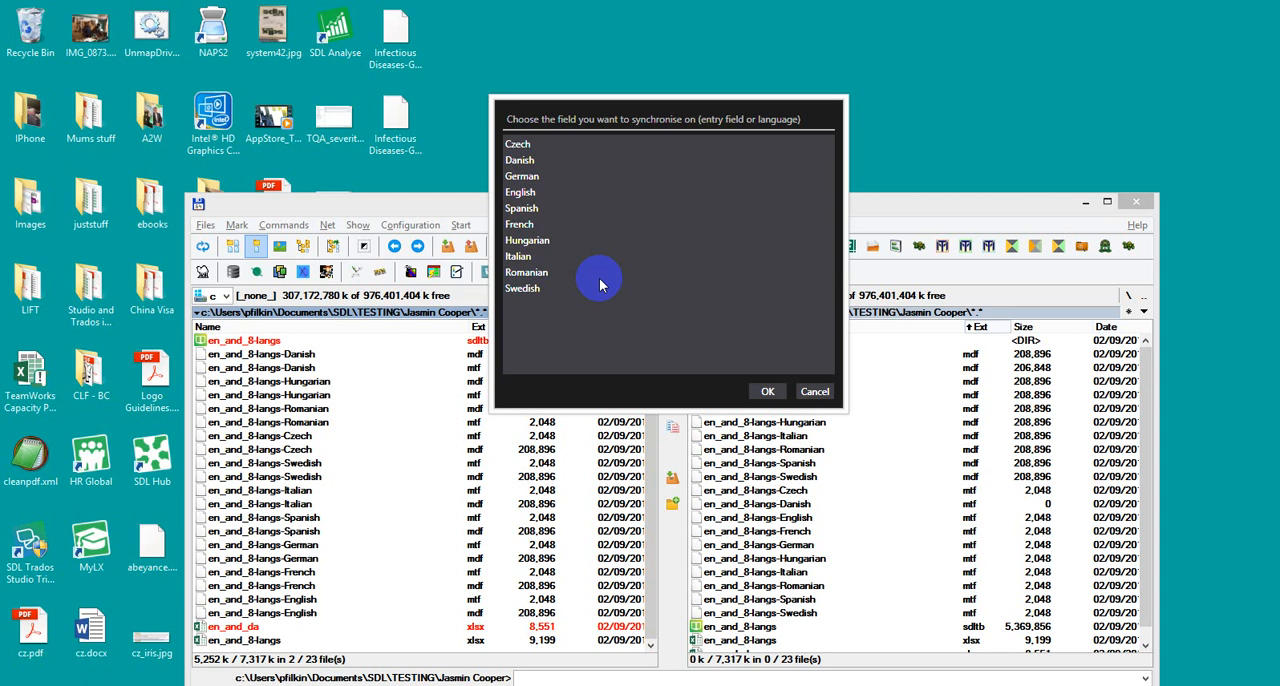
left_click(766, 392)
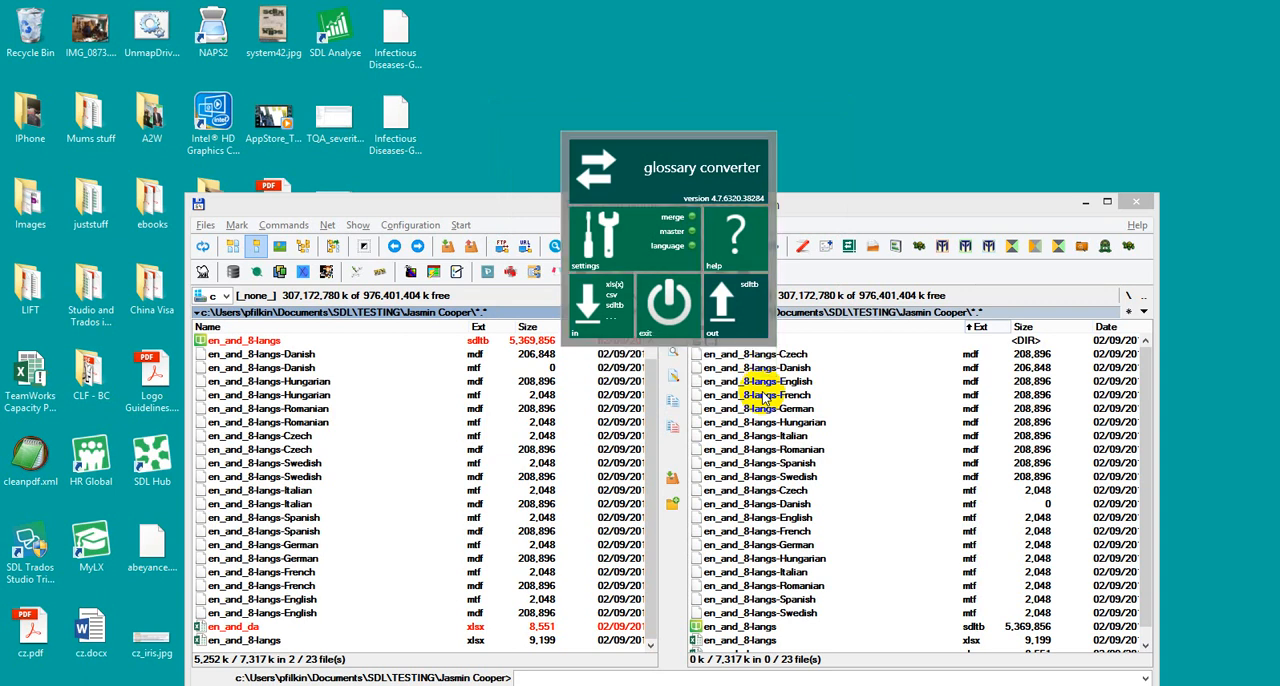
left_click(655, 306)
Step: Open en_and_8-langs.output_merged.sdltb in SDL MultiTerm and examine the termbase's entry and language coverage statistics
left_click_drag(652, 525, 673, 366)
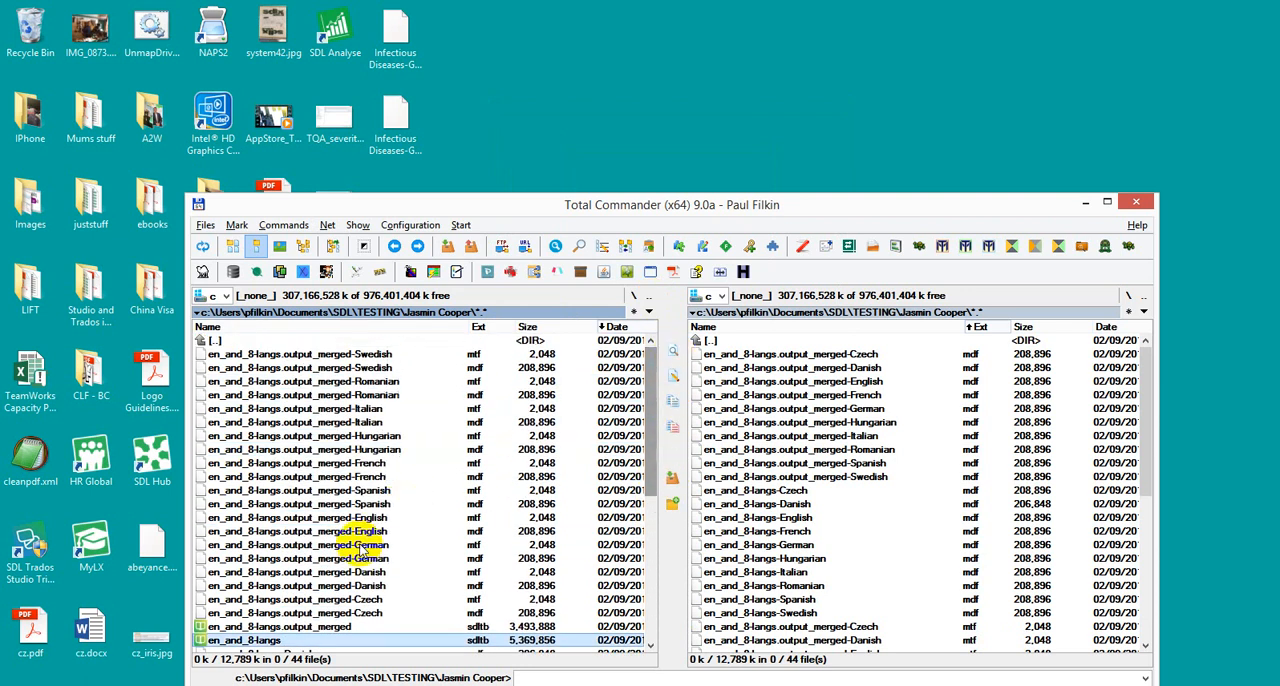
left_click(336, 627)
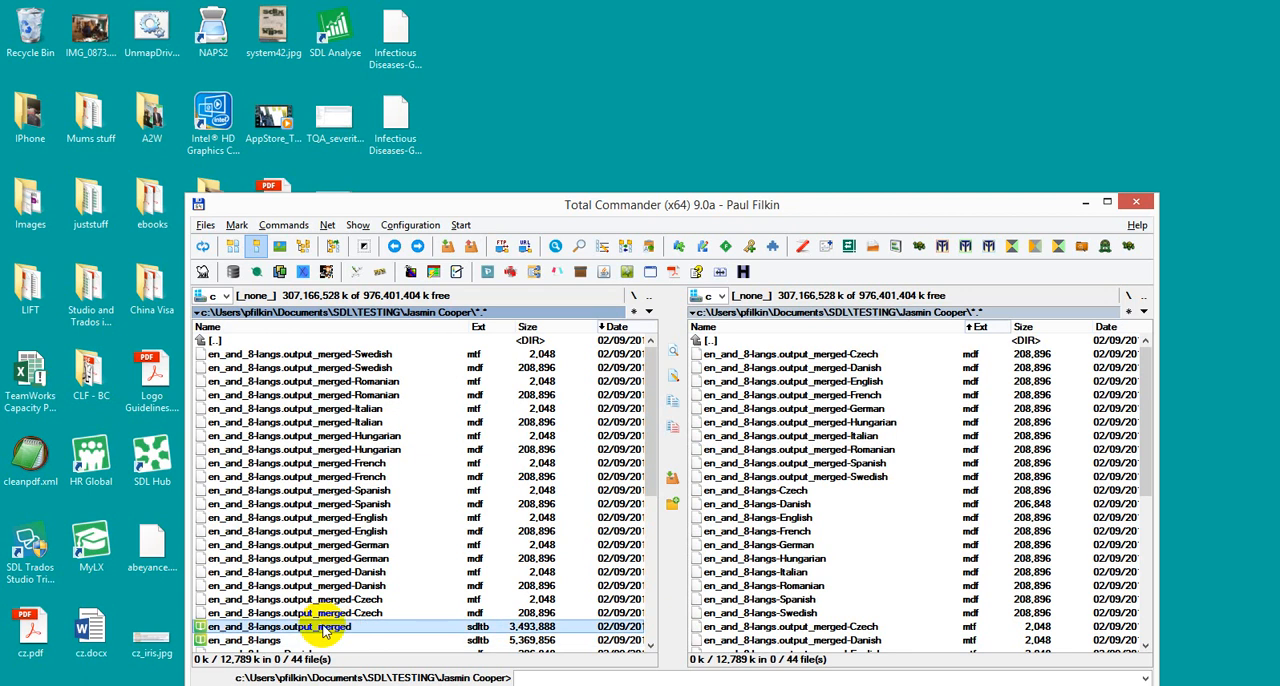
double_click(330, 627)
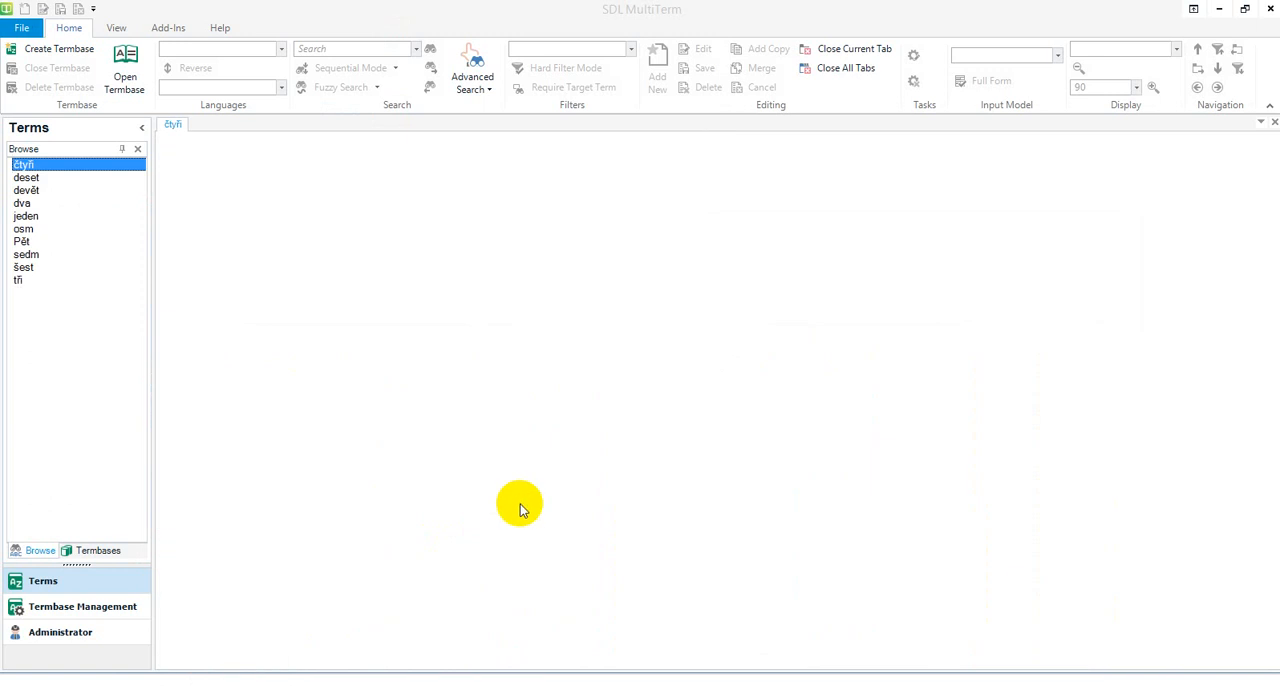
left_click(63, 608)
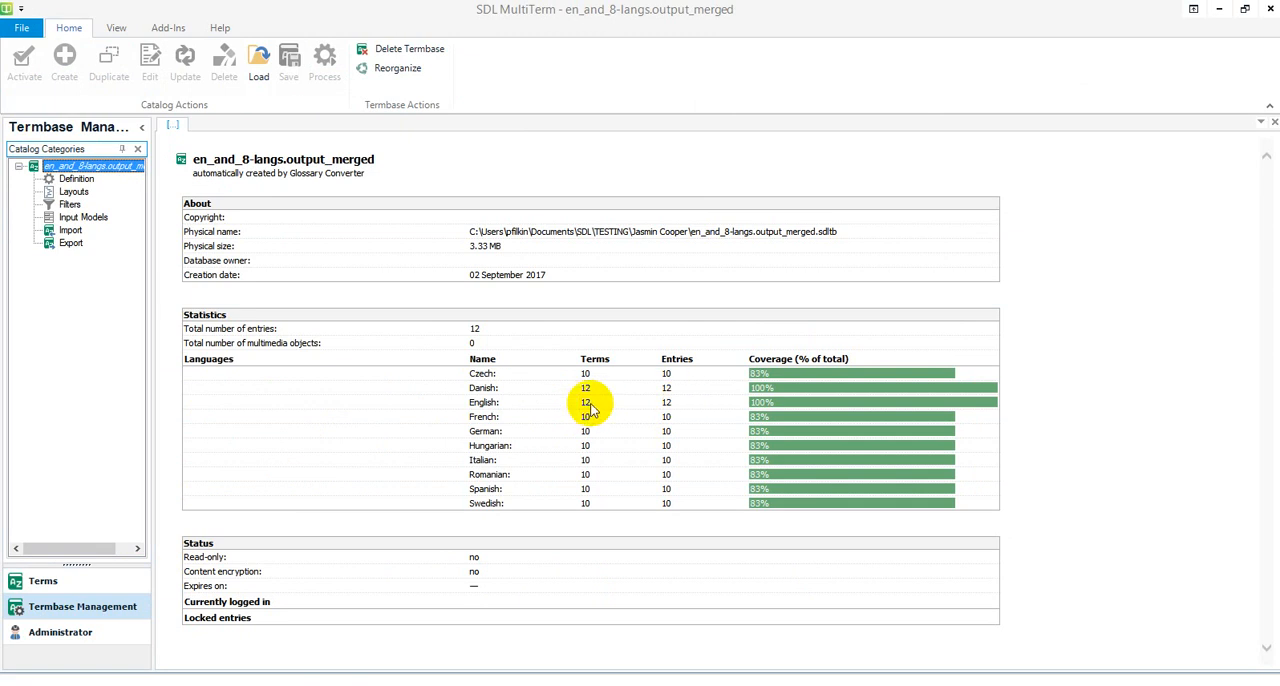
Step: Return to the merged termbase's terms and set the source language to English
left_click(36, 581)
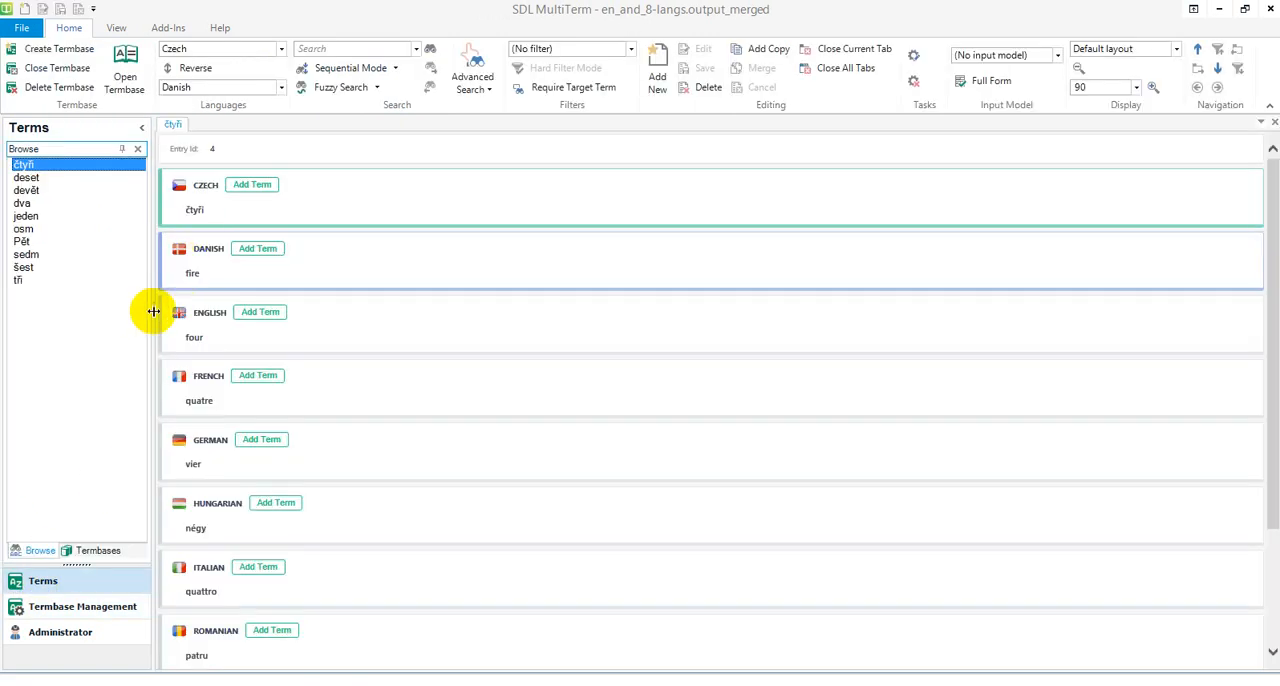
left_click(280, 49)
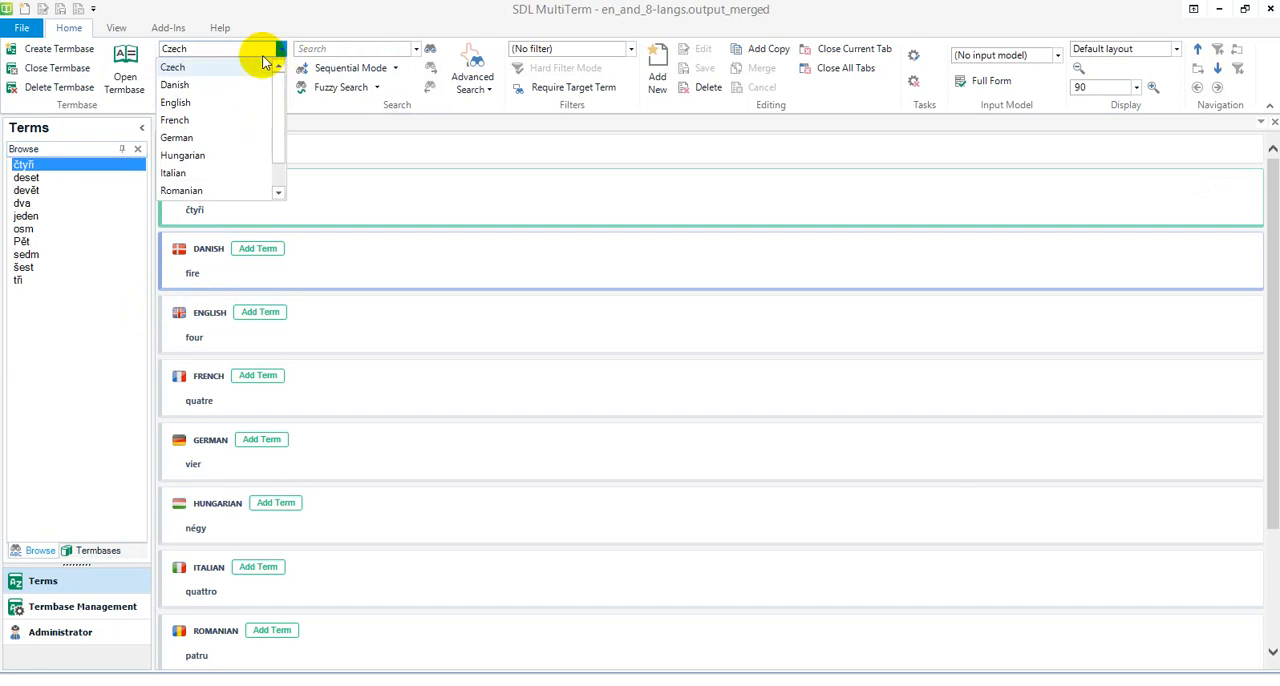
left_click(222, 102)
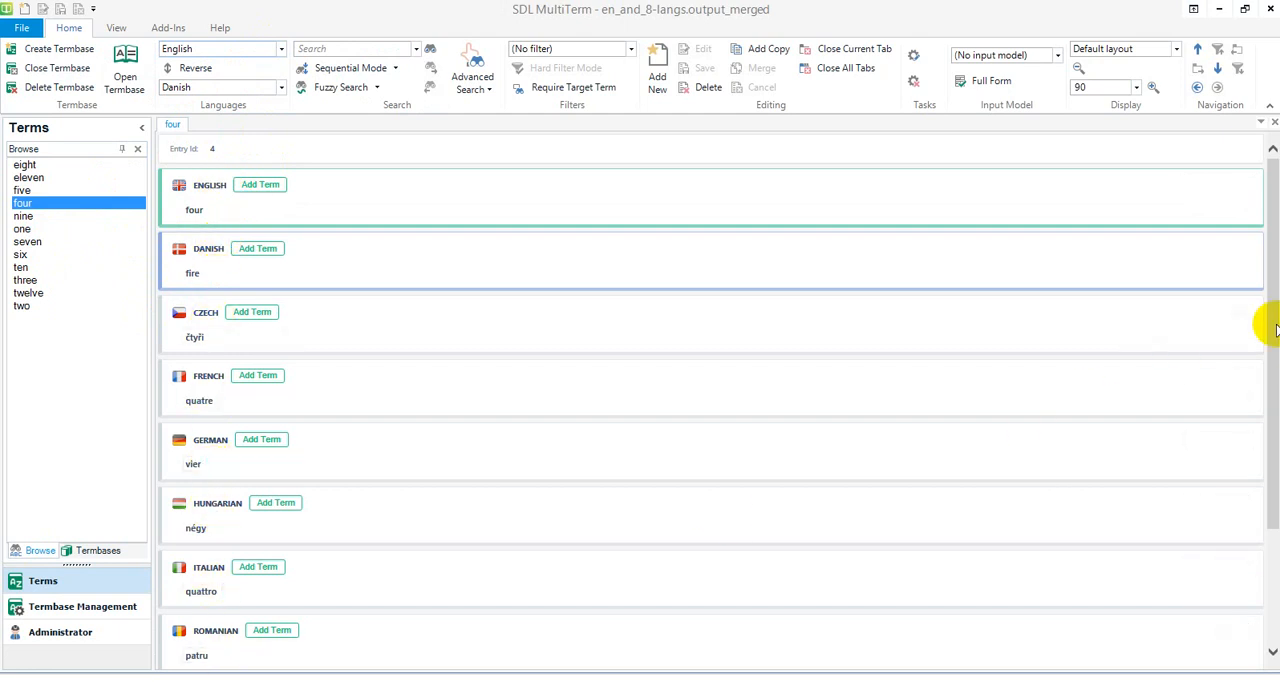
Step: Examine the entries four, eight, eleven, twelve and five to compare their Danish terms and other languages
left_click_drag(1268, 323, 1260, 234)
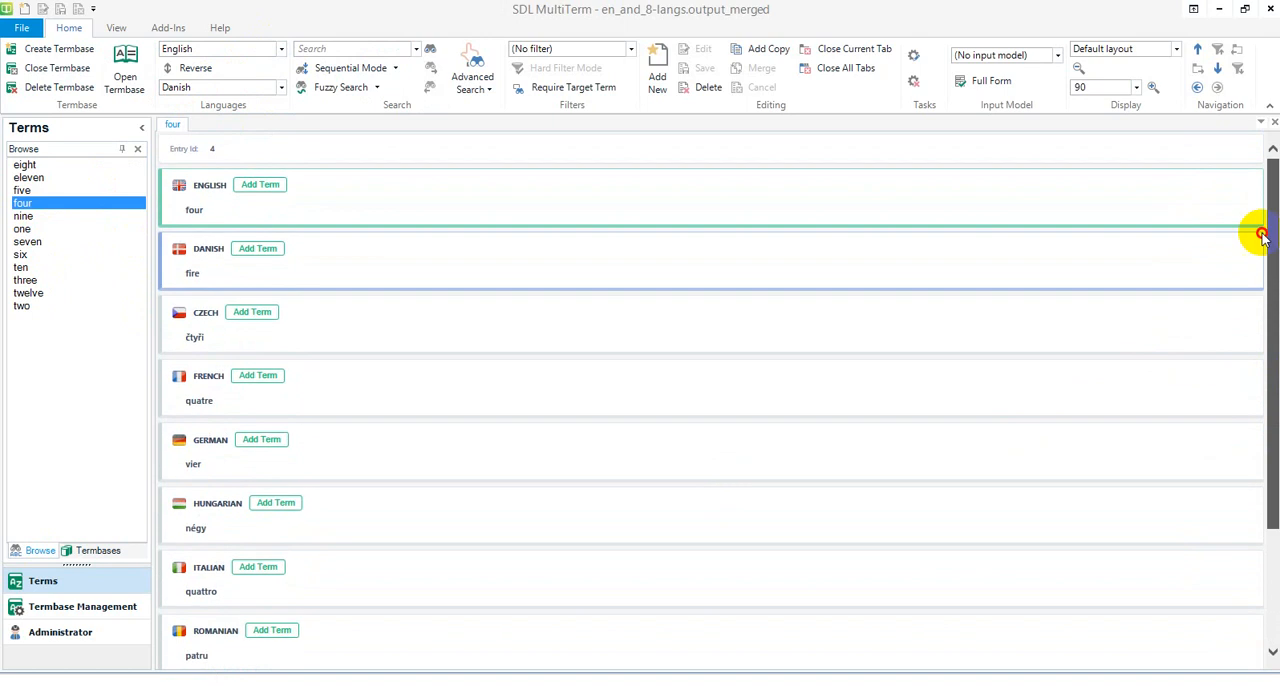
left_click(26, 165)
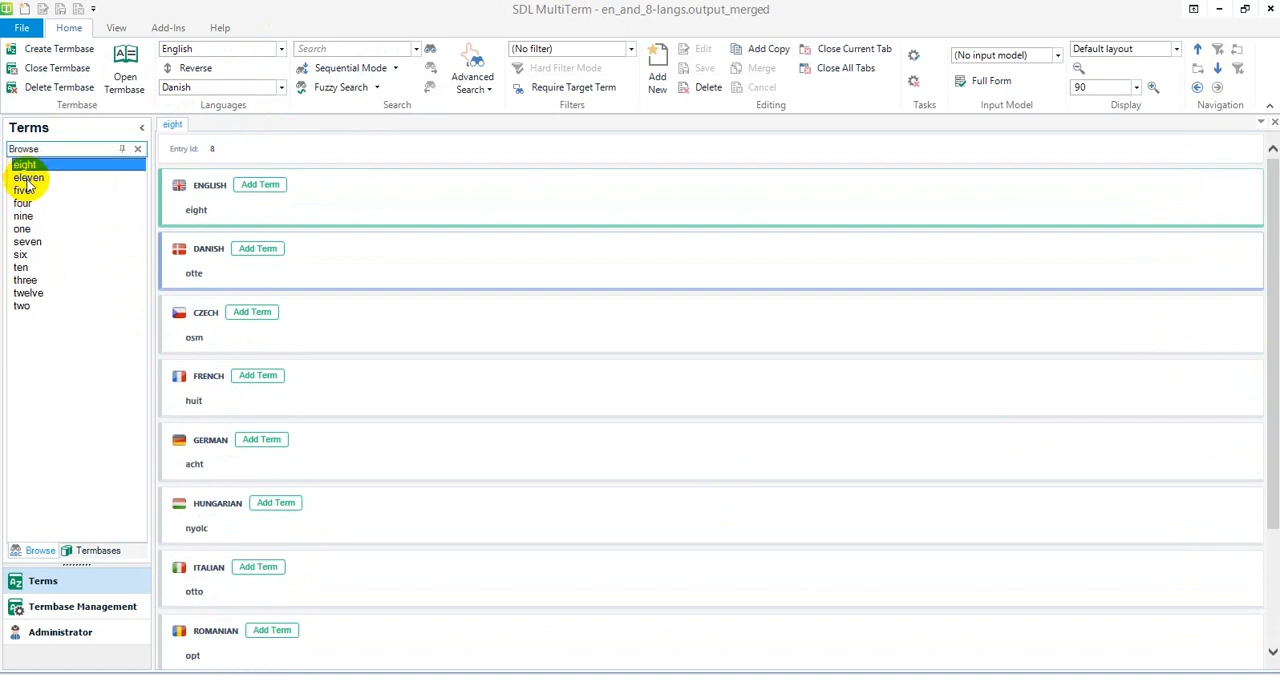
left_click(27, 178)
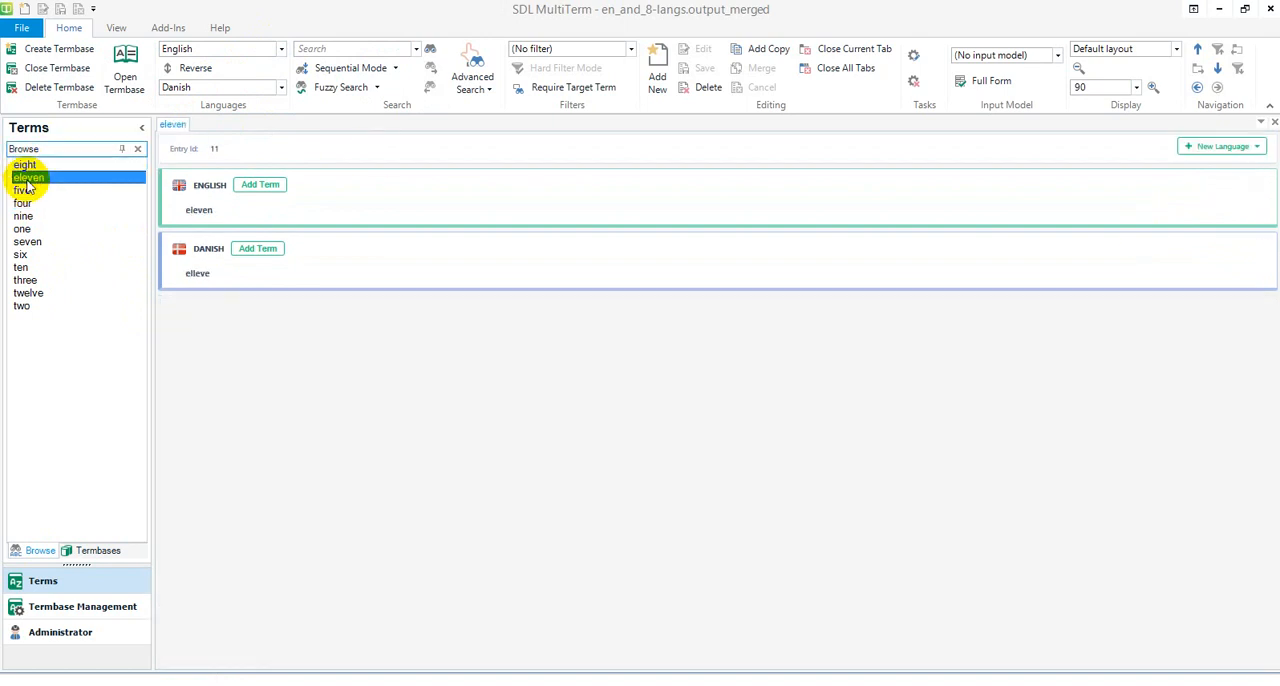
left_click(24, 294)
left_click(26, 178)
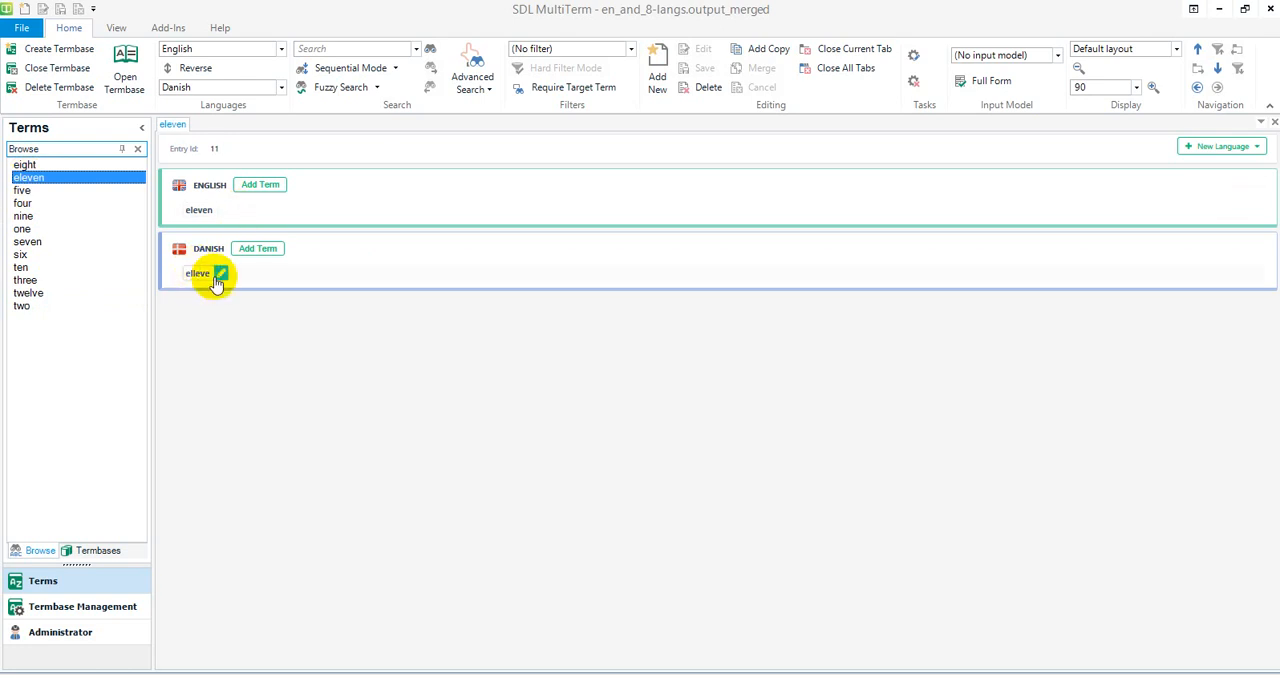
left_click(22, 192)
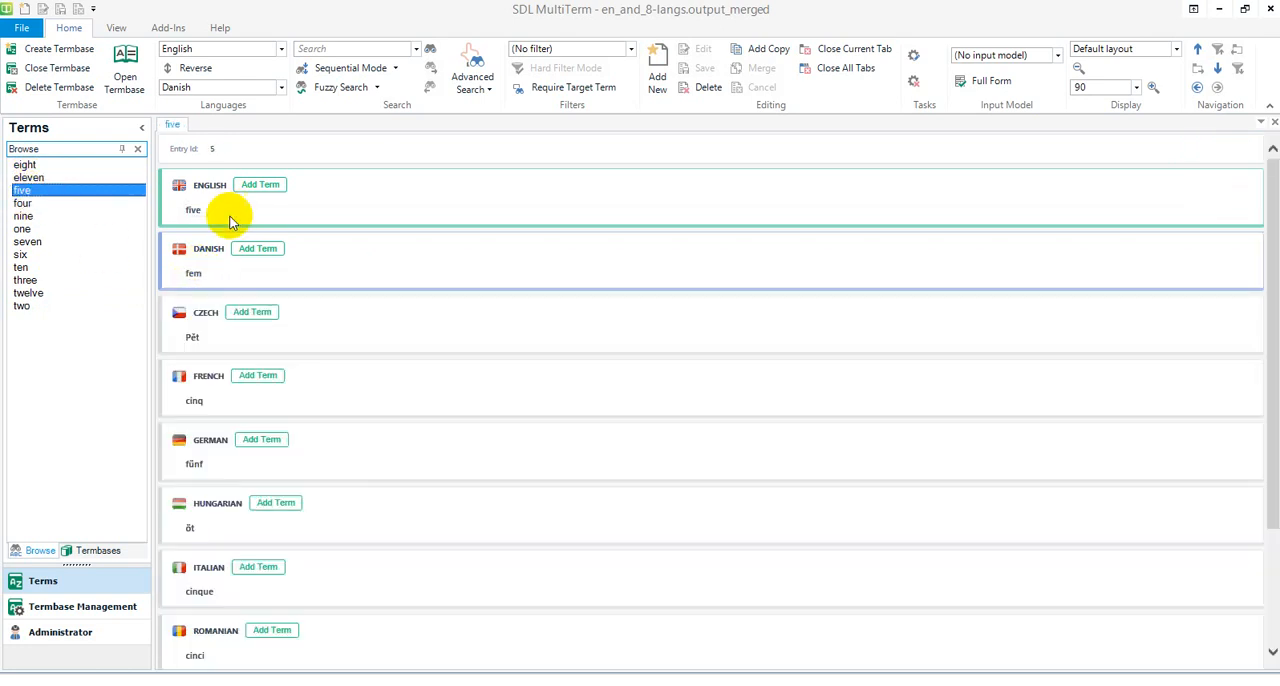